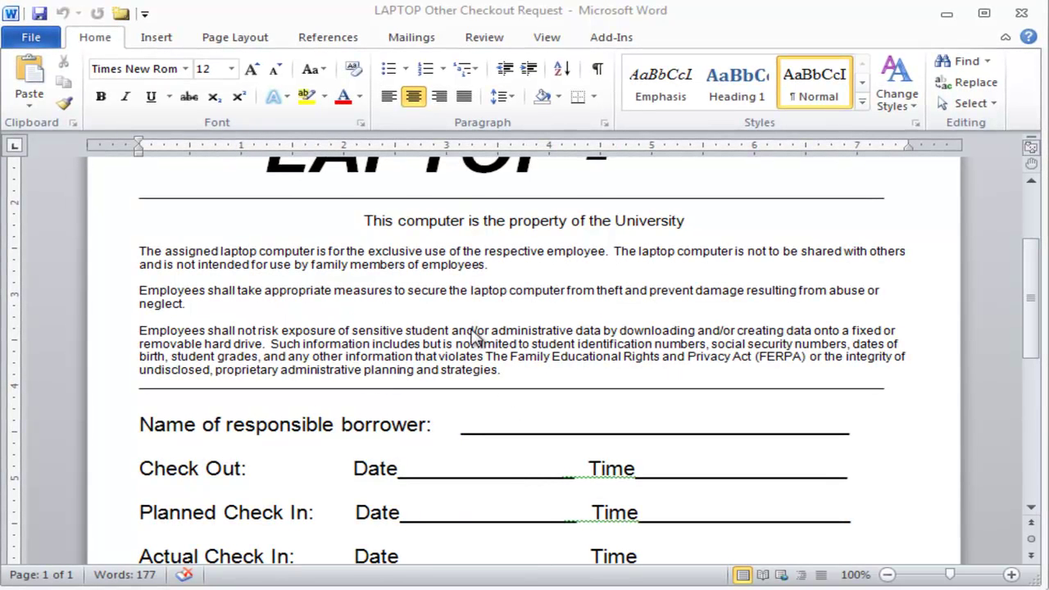
Close Word and launch the Start Form Wizard from Acrobat's Forms commands.
scroll(423, 339, "down", 3)
scroll(418, 348, "down", 2)
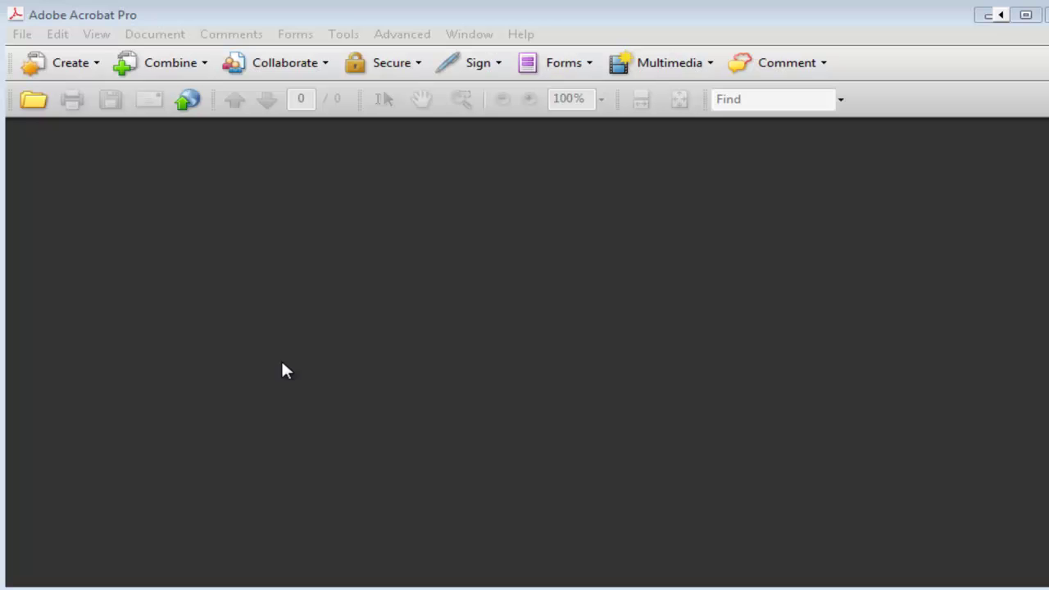
left_click(1021, 13)
left_click(25, 39)
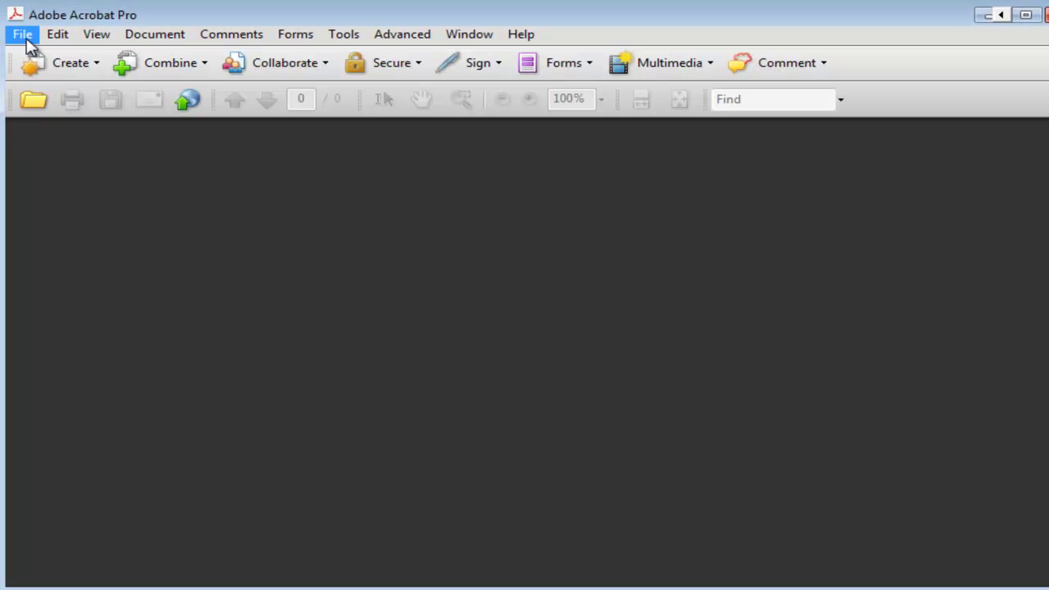
left_click(303, 40)
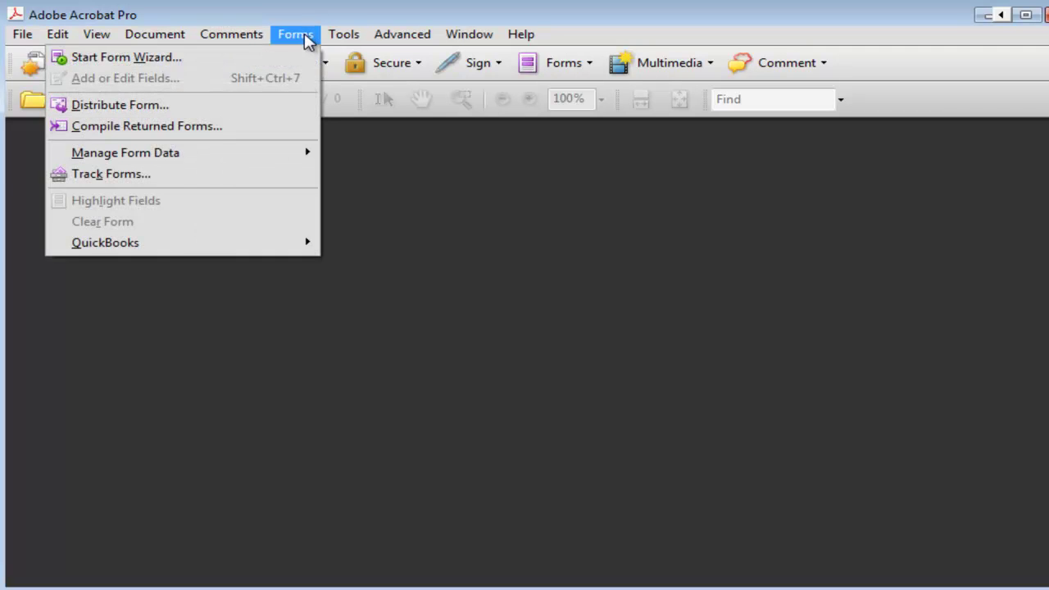
left_click(124, 61)
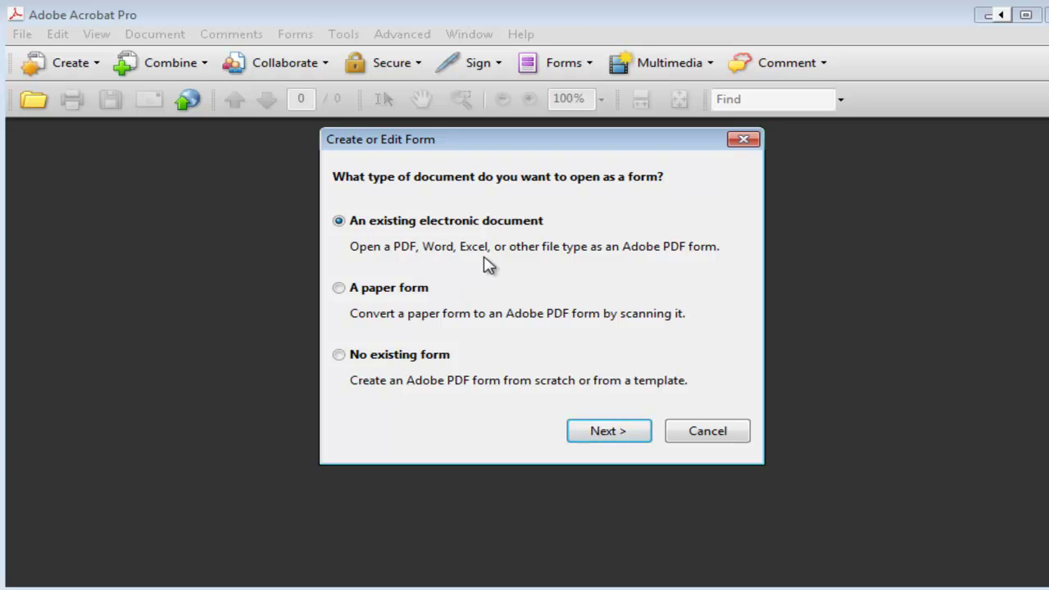
Choose an existing electronic document and convert the Word file LAPTOP Other Checkout Request into a form.
left_click(610, 437)
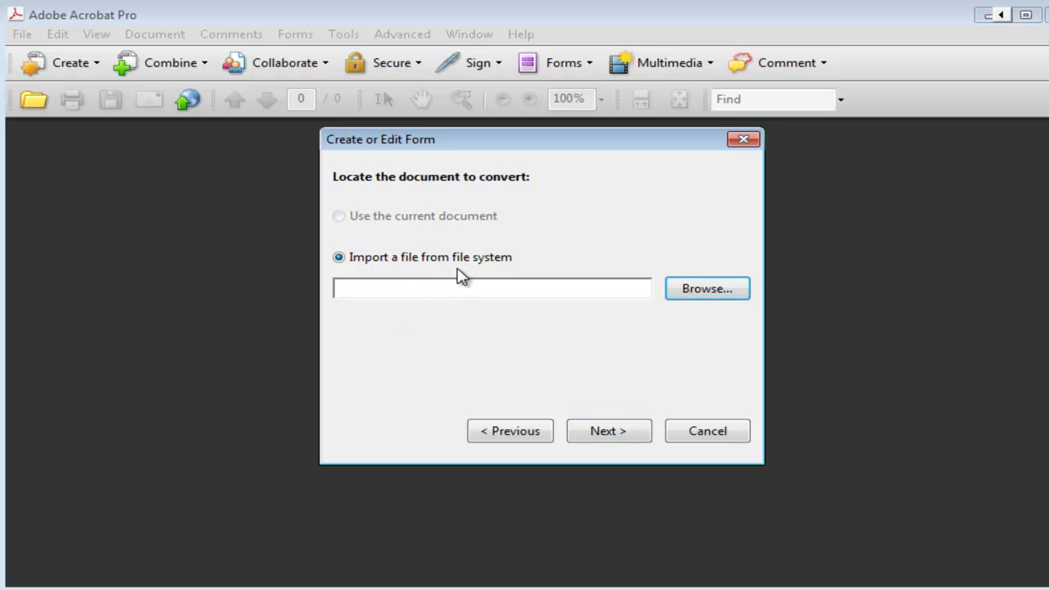
left_click(696, 297)
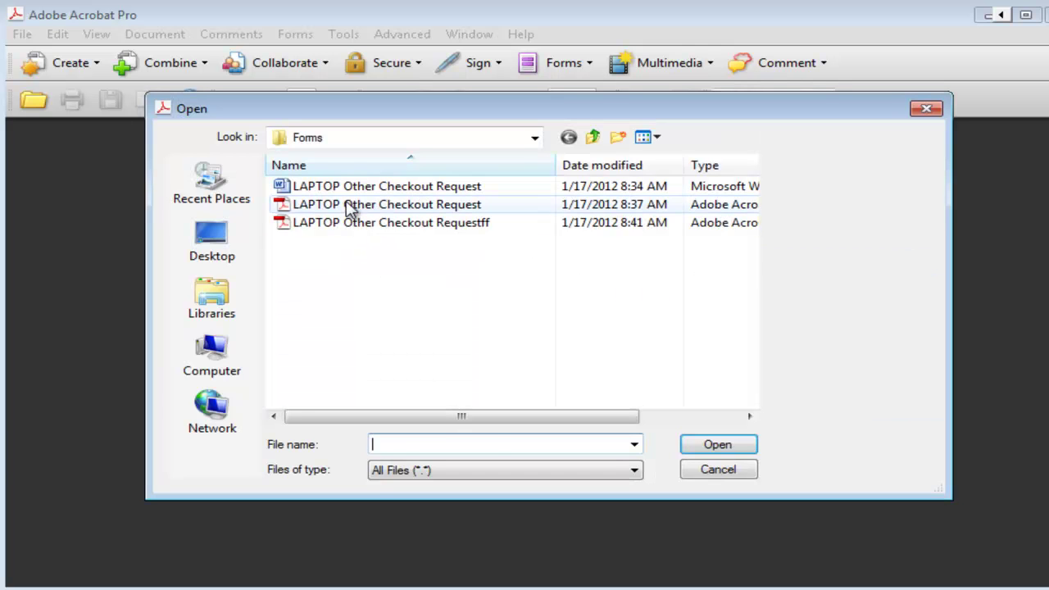
left_click(357, 193)
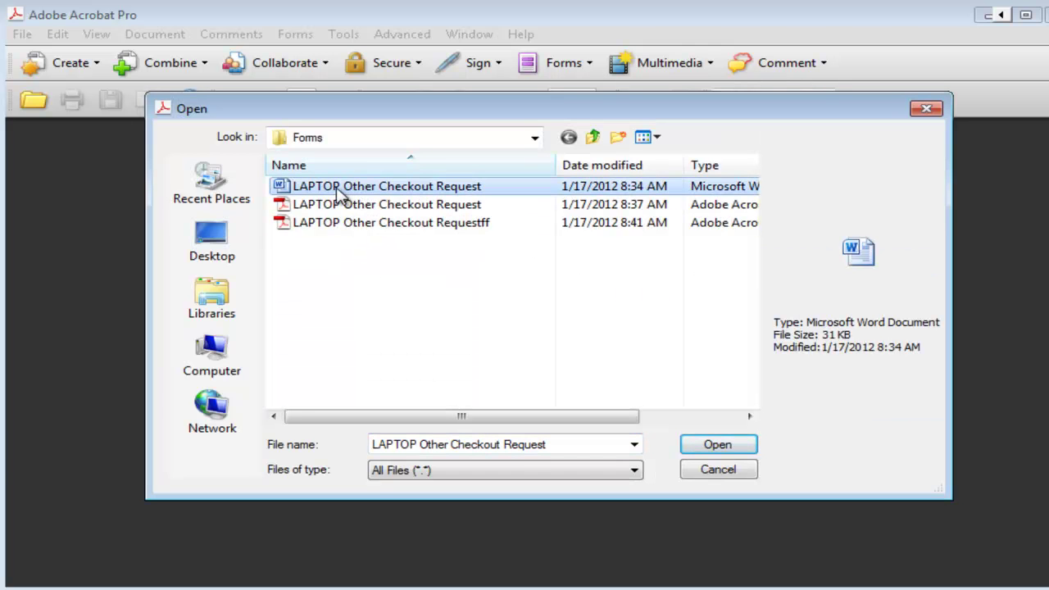
double_click(387, 186)
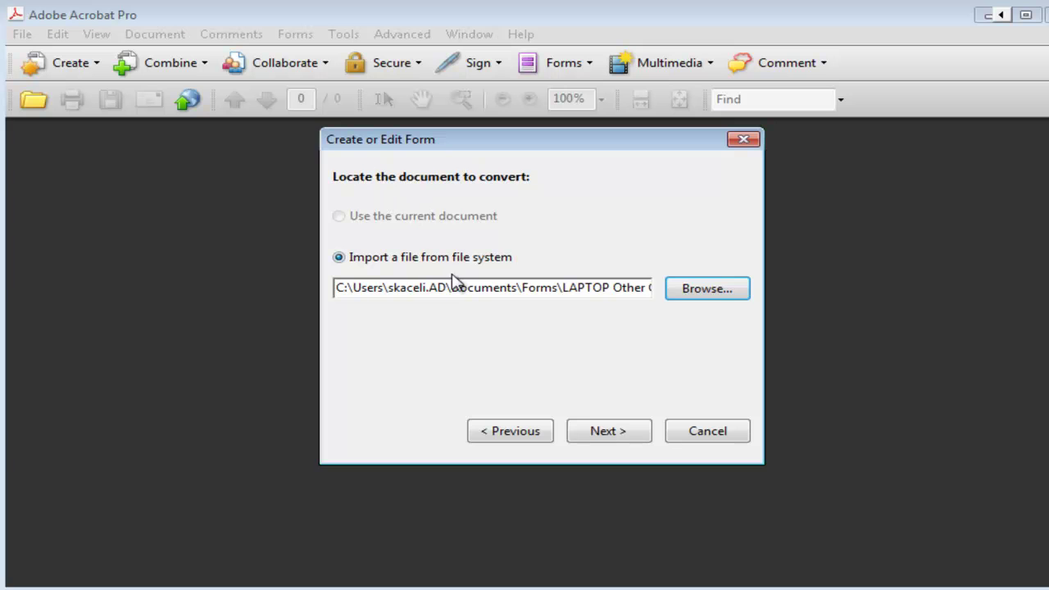
left_click(611, 435)
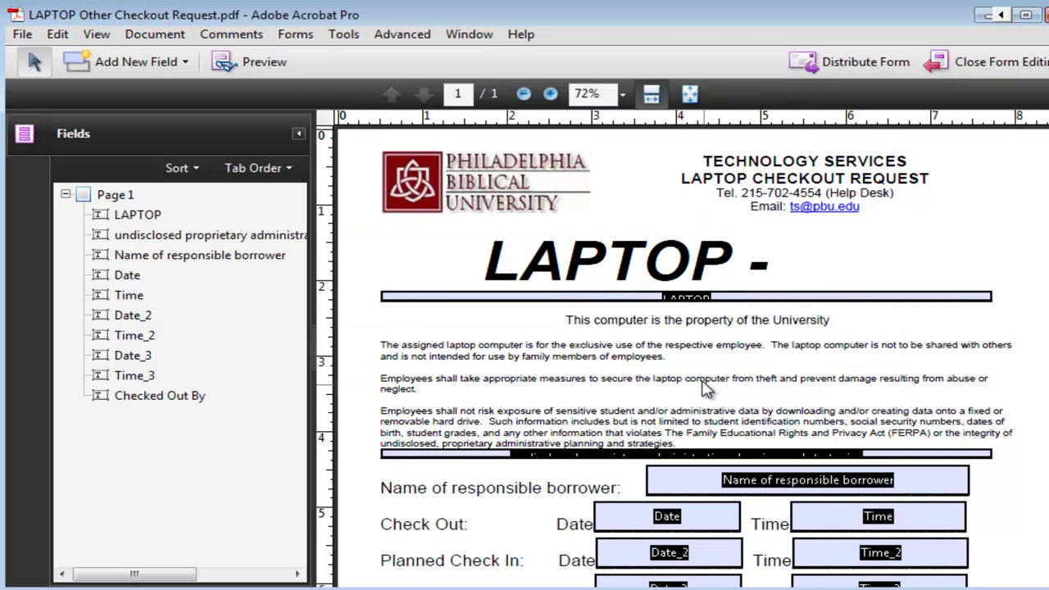
Delete the stray LAPTOP field under the title and the wide field across the policy text's end.
scroll(703, 382, "down", 1)
scroll(677, 403, "down", 2)
left_click(655, 382)
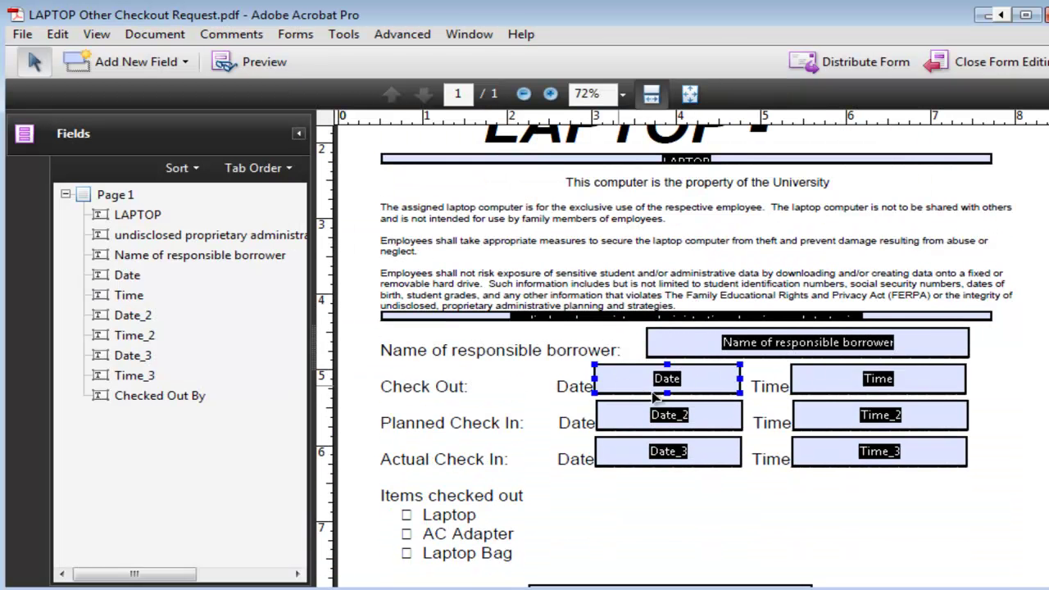
left_click(636, 221)
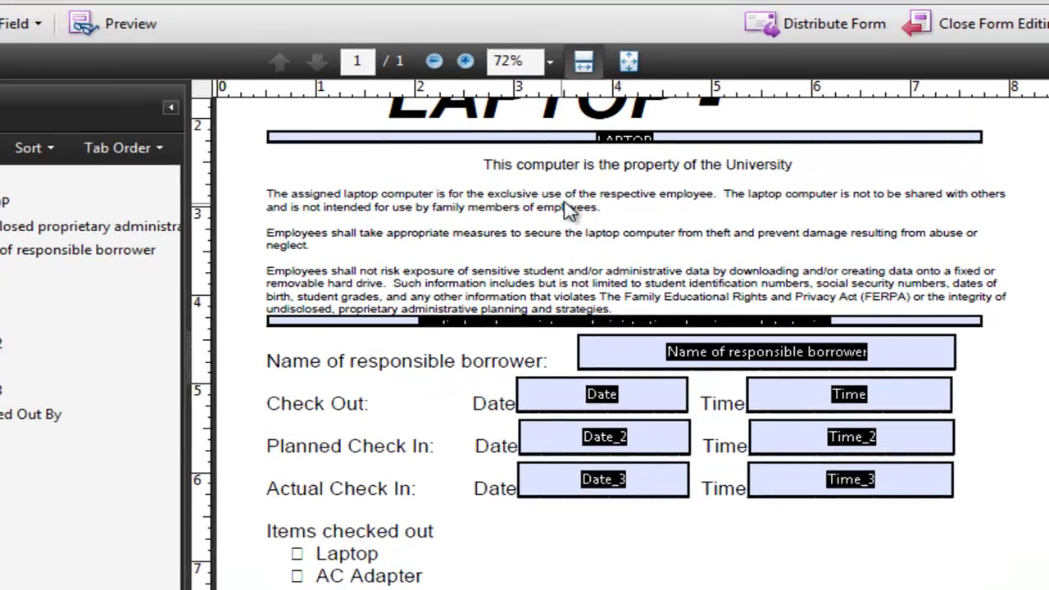
left_click(546, 138)
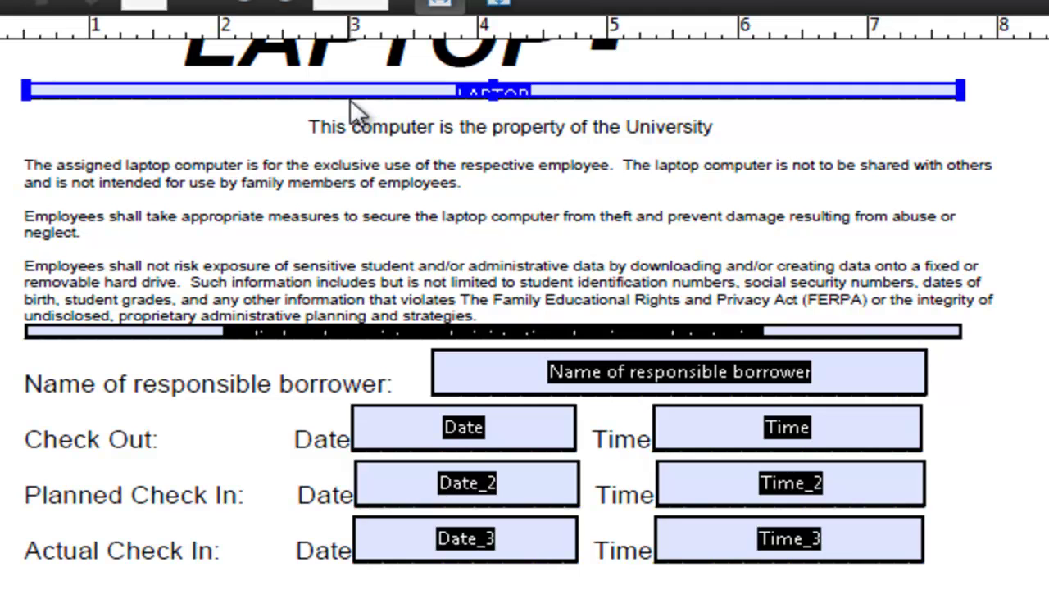
left_click(174, 332)
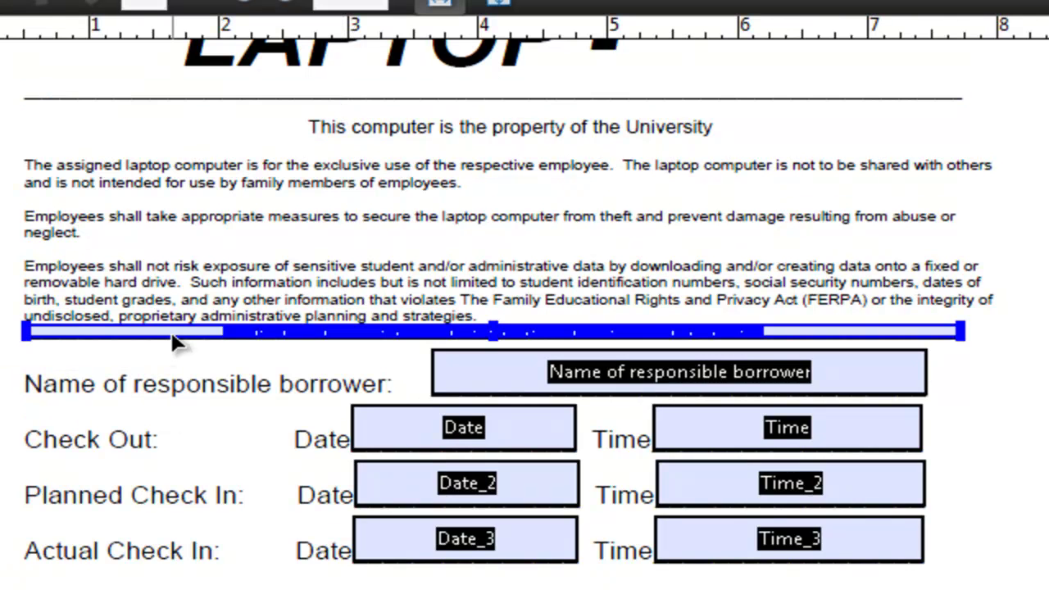
left_click(173, 334)
Select the Name of responsible borrower field.
left_click(494, 433)
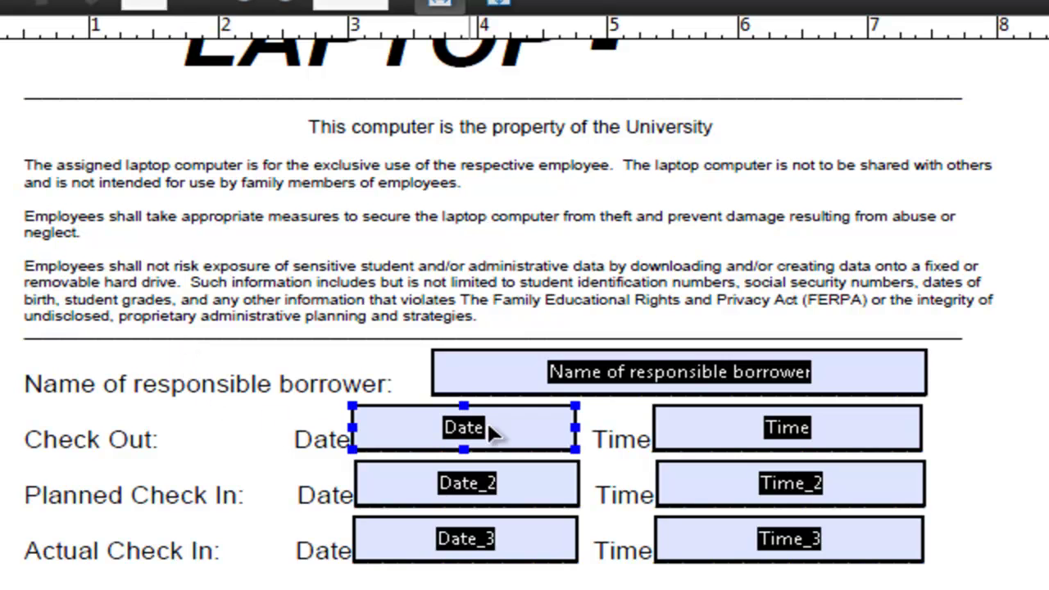
left_click(416, 580)
scroll(402, 574, "down", 2)
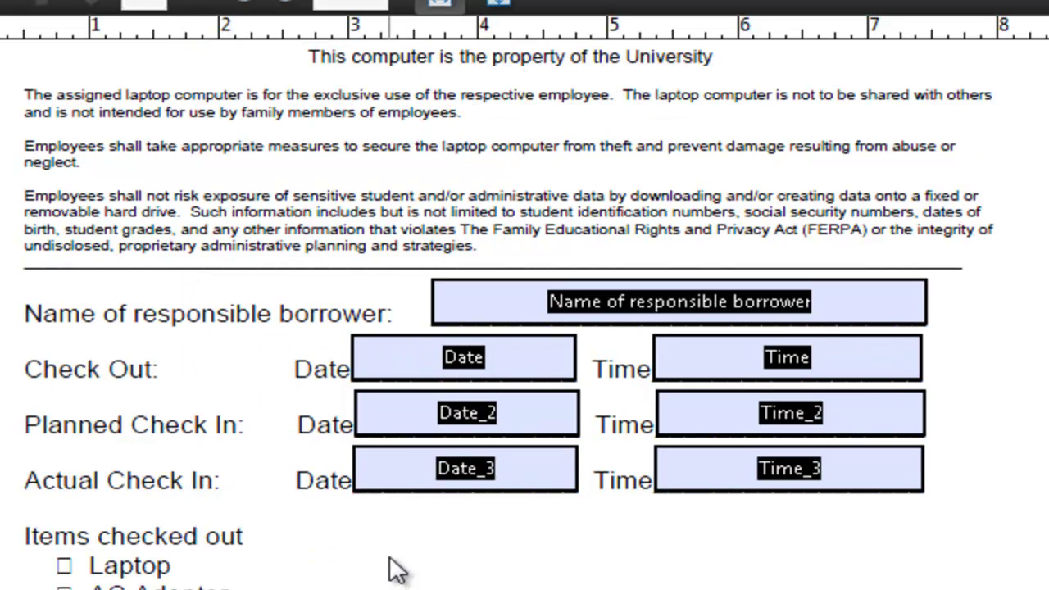
left_click(462, 309)
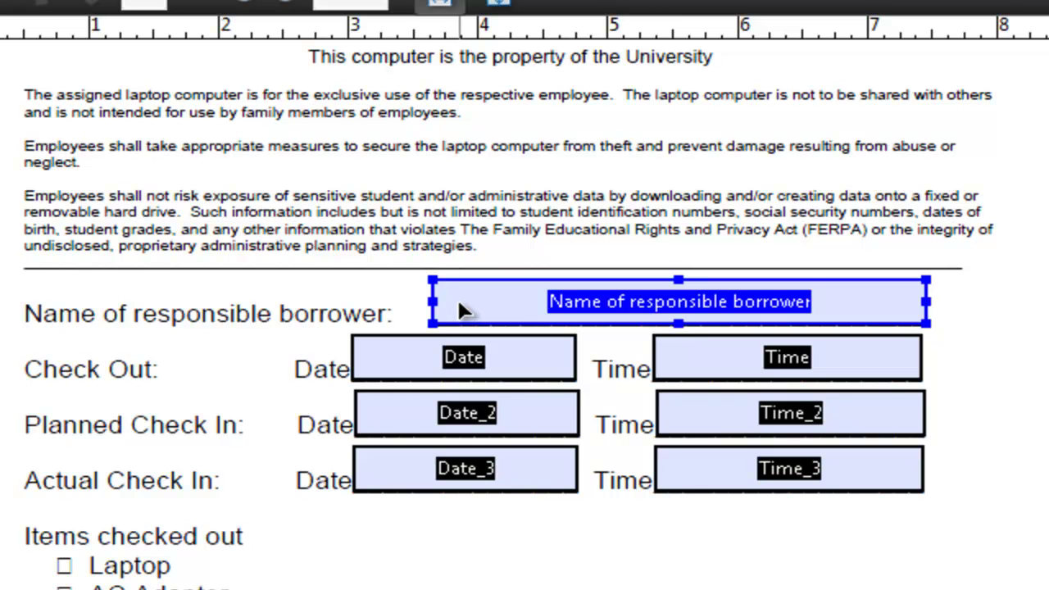
right_click(462, 309)
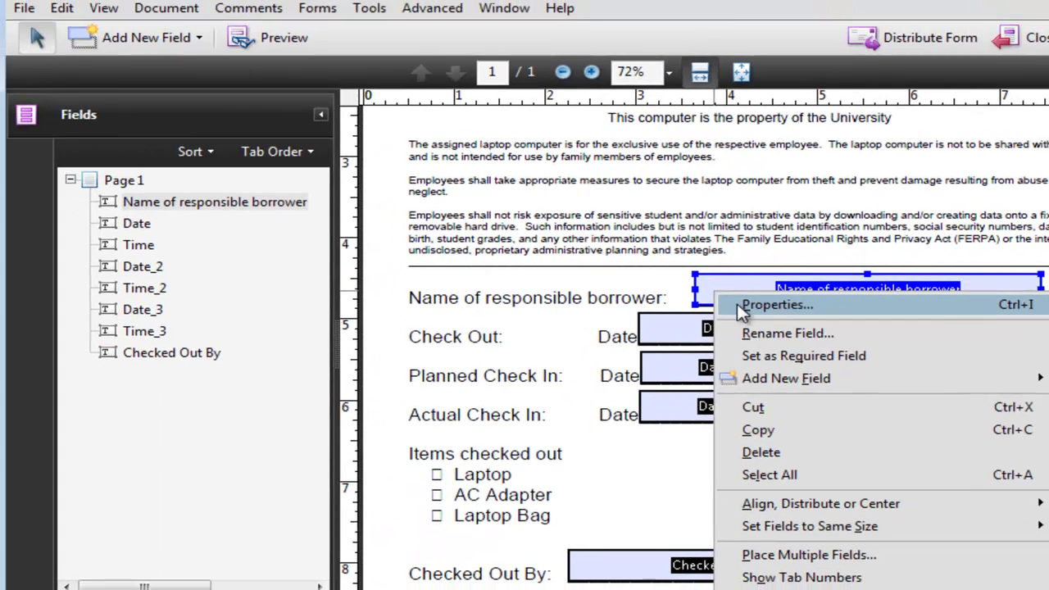
left_click(742, 311)
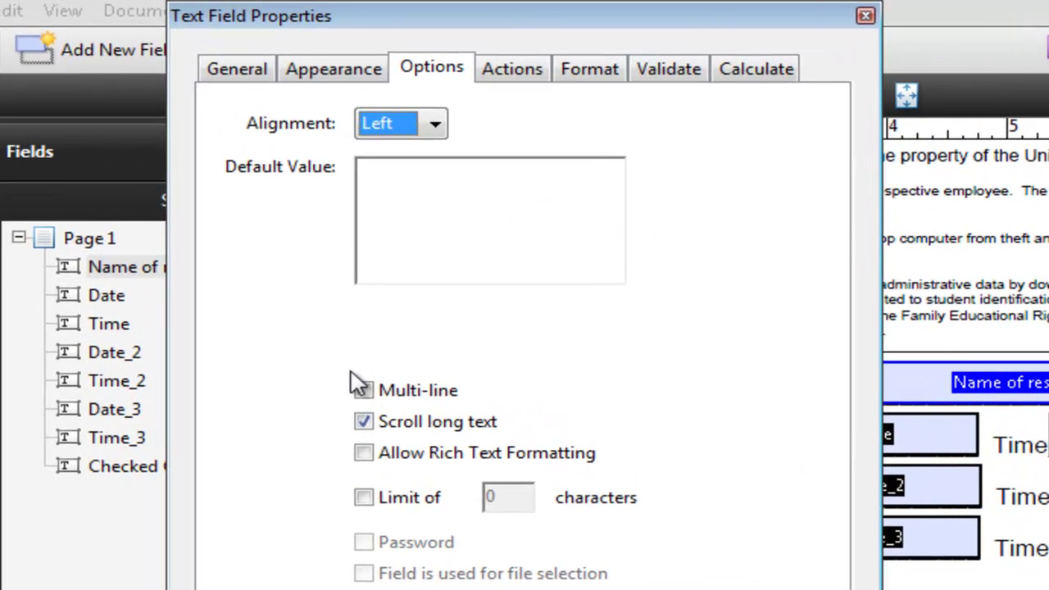
left_click(240, 70)
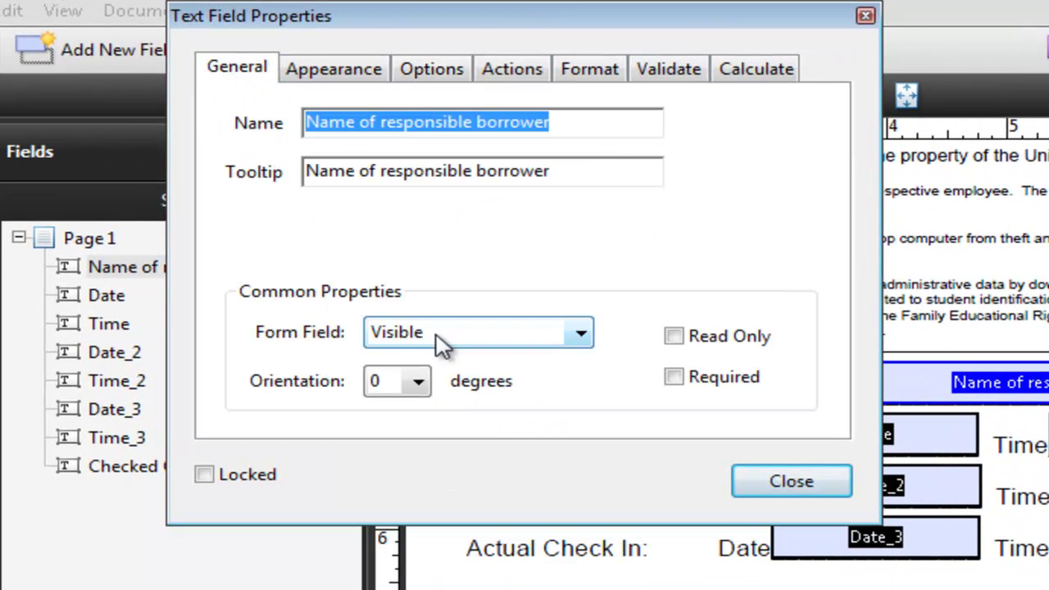
key("ctrl+Tab")
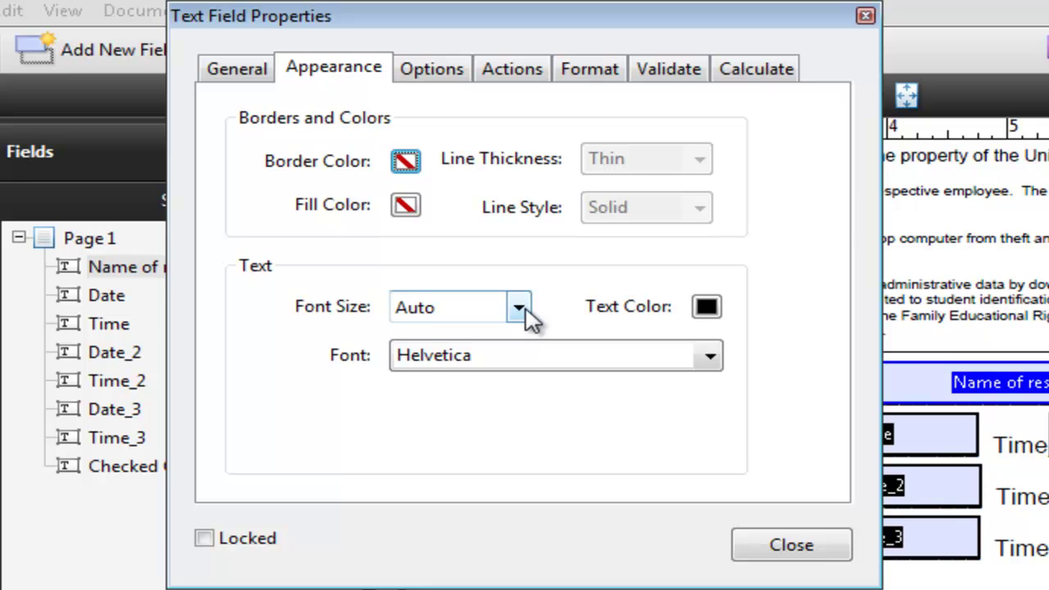
left_click(519, 308)
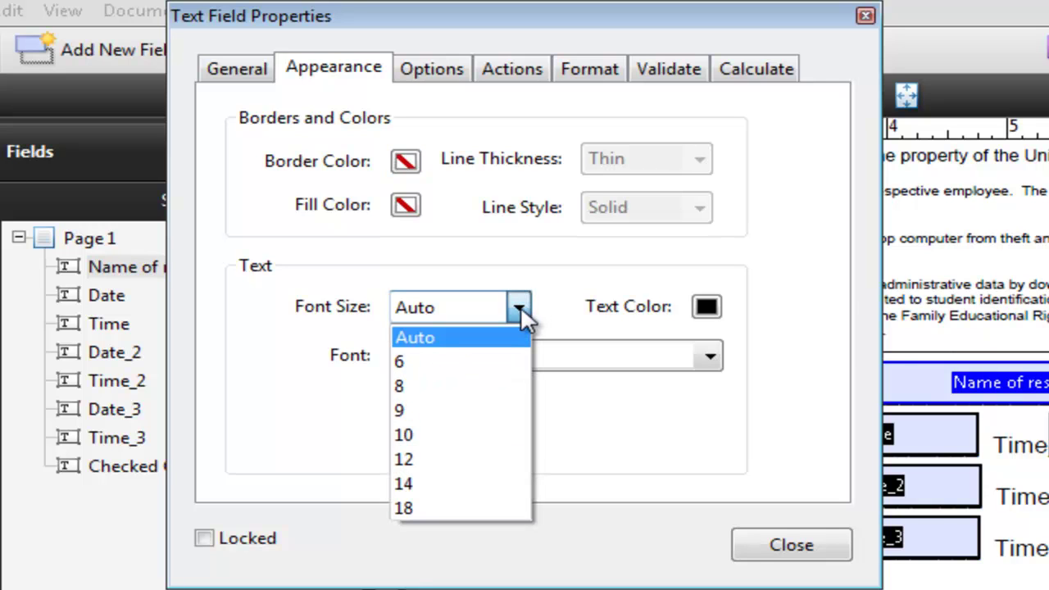
left_click(520, 306)
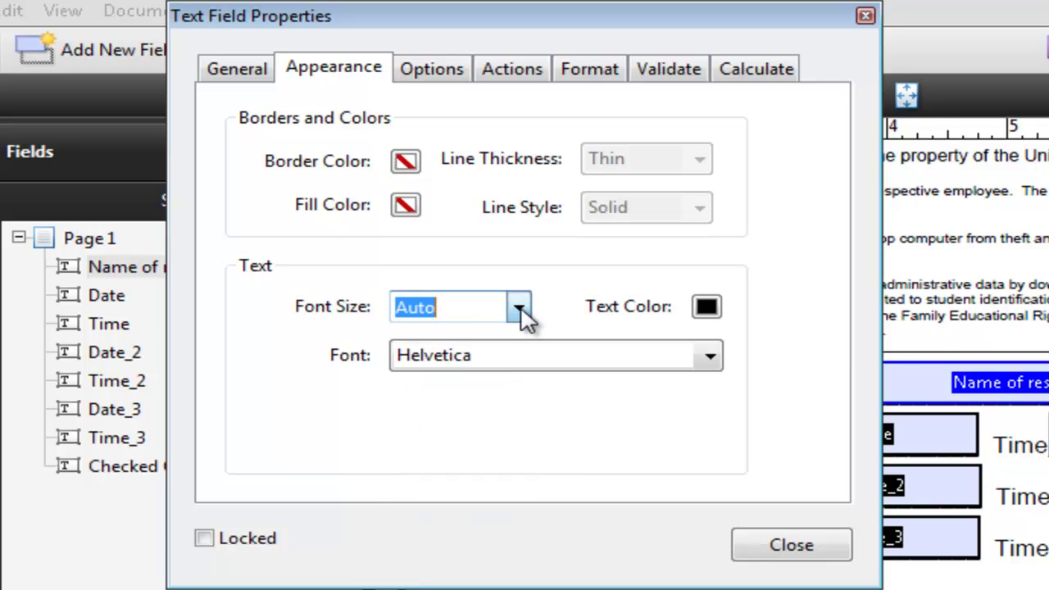
left_click(514, 365)
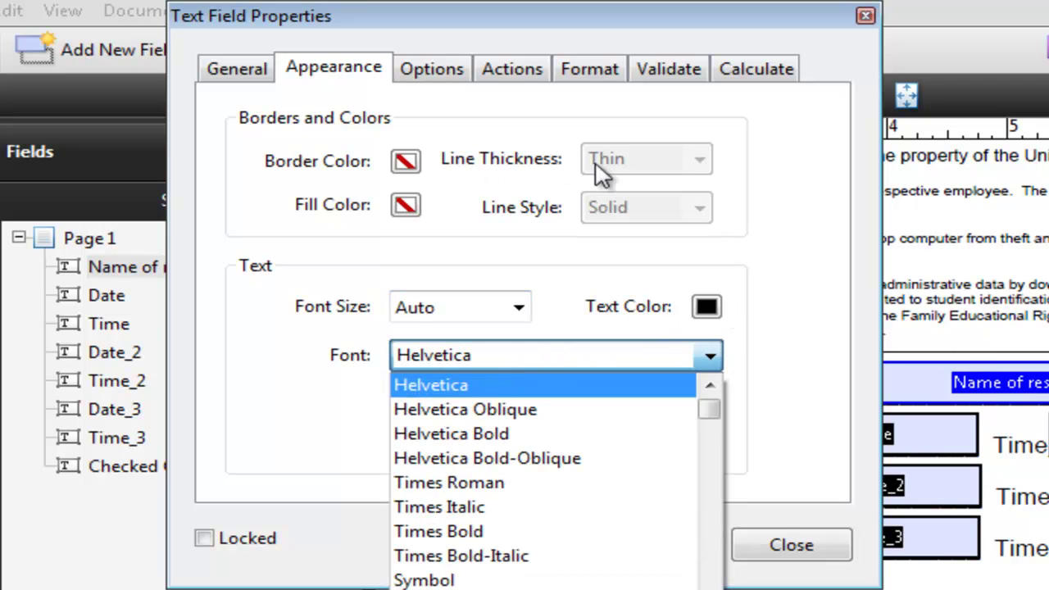
left_click(446, 78)
left_click(518, 78)
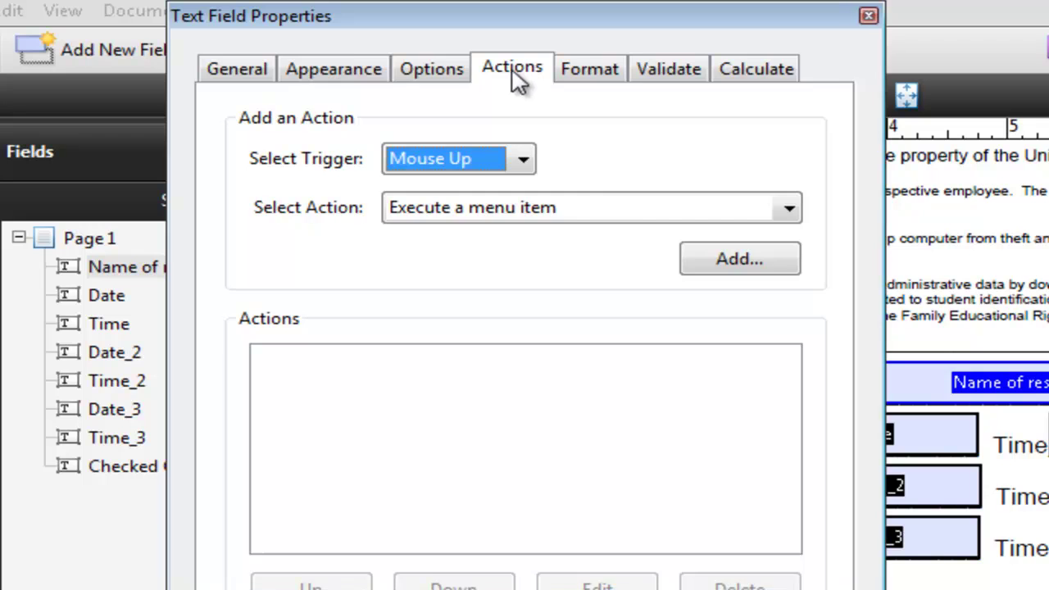
left_click(791, 545)
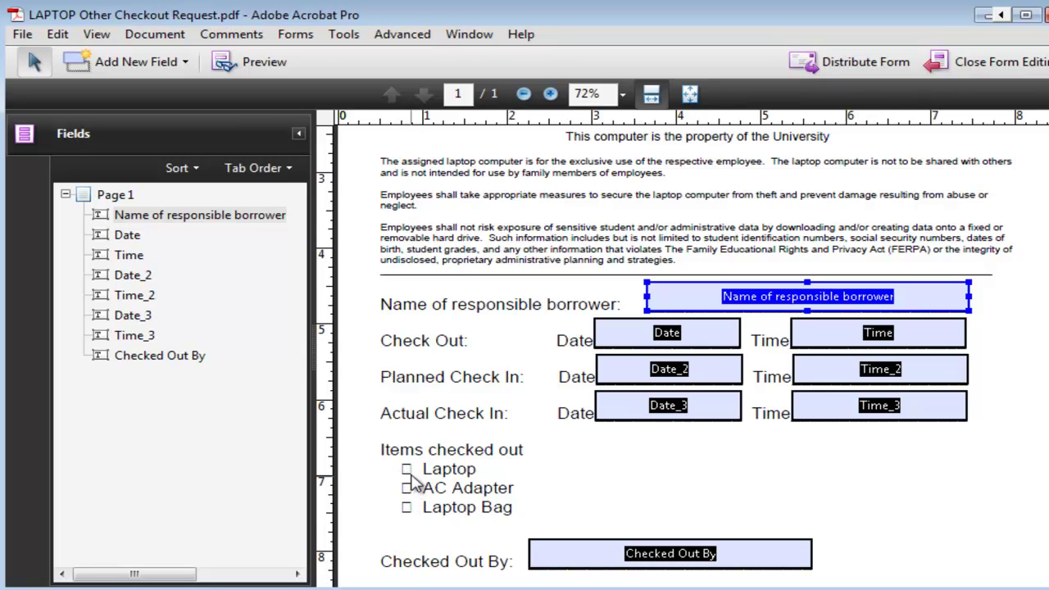
Place check box Check Box5 on the Laptop item, then reselect the Check Box tool for the next items.
left_click(184, 69)
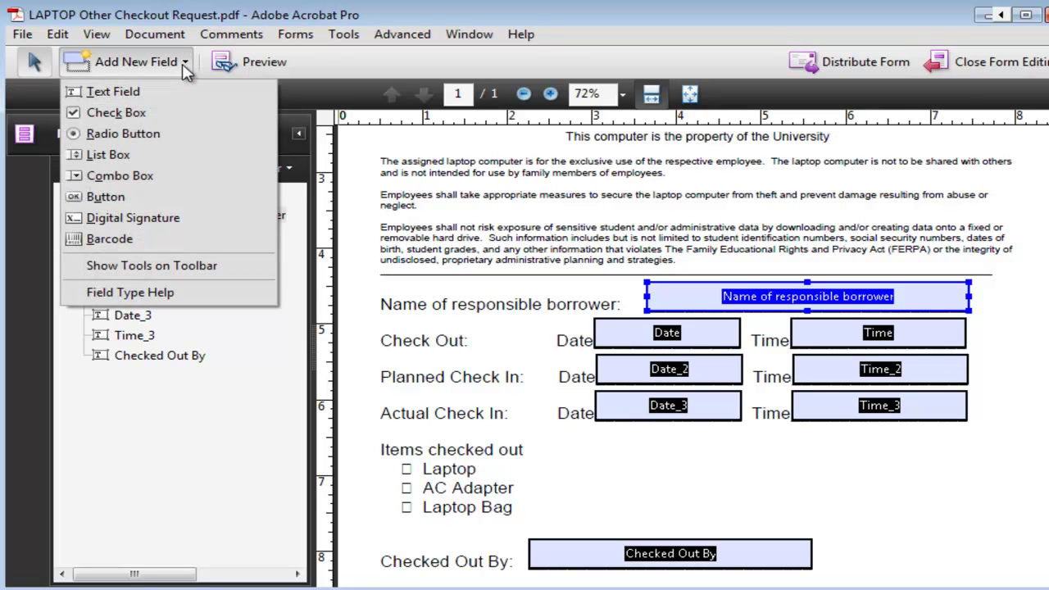
left_click(78, 113)
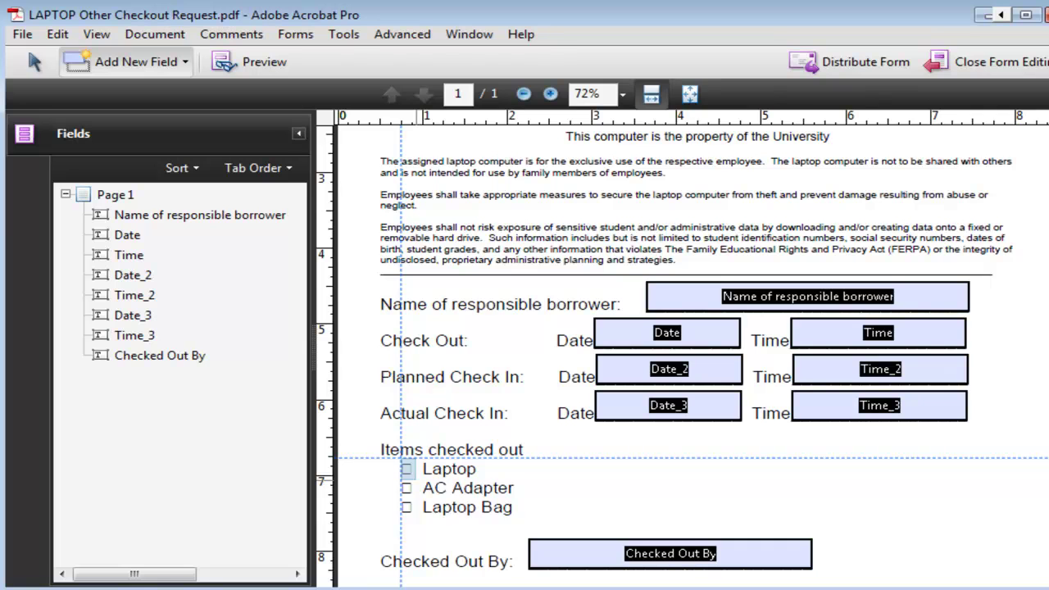
left_click(401, 459)
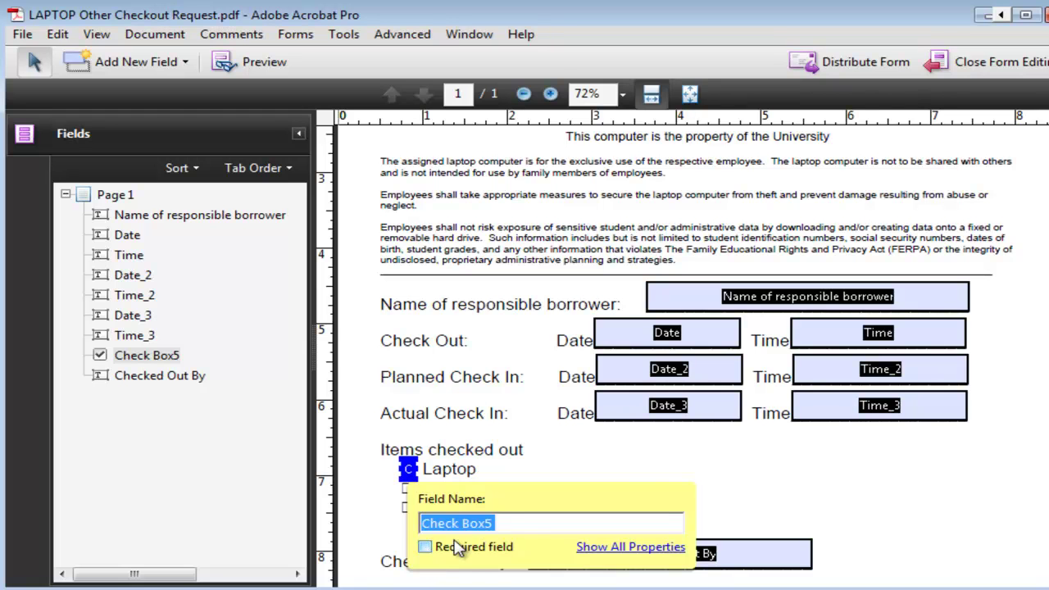
left_click(646, 469)
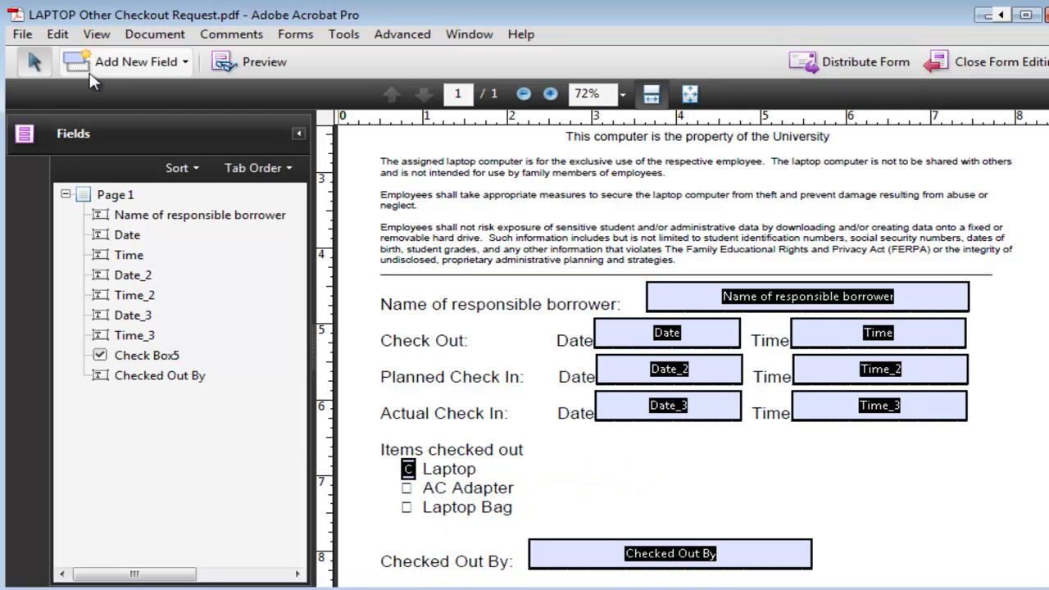
left_click(186, 62)
left_click(131, 109)
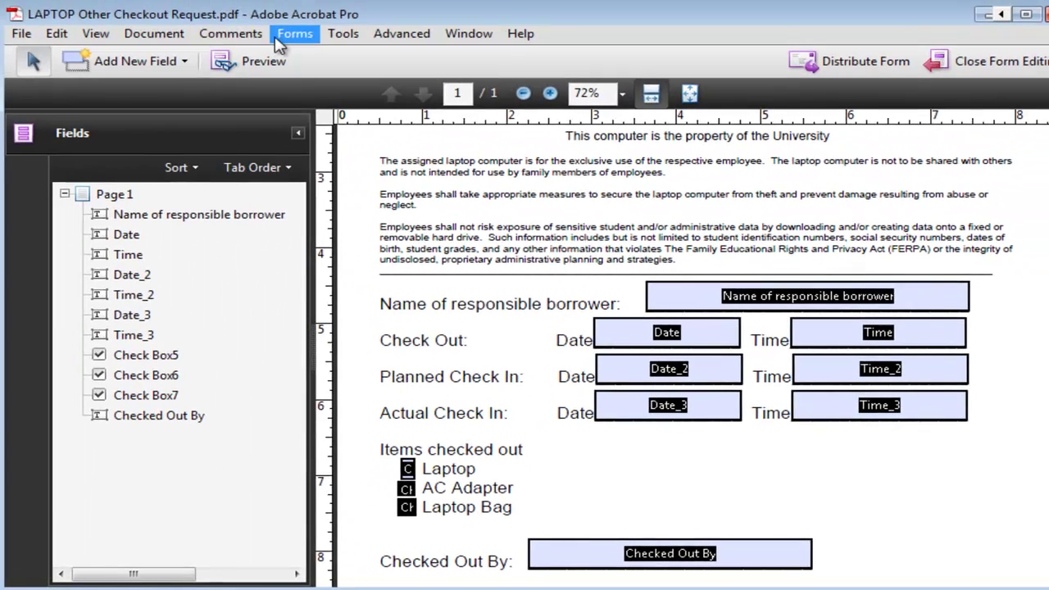
Save the form as 'LAPTOP Other Checkout Request fill in form.pdf' with Save As.
left_click(283, 39)
mouse_move(231, 34)
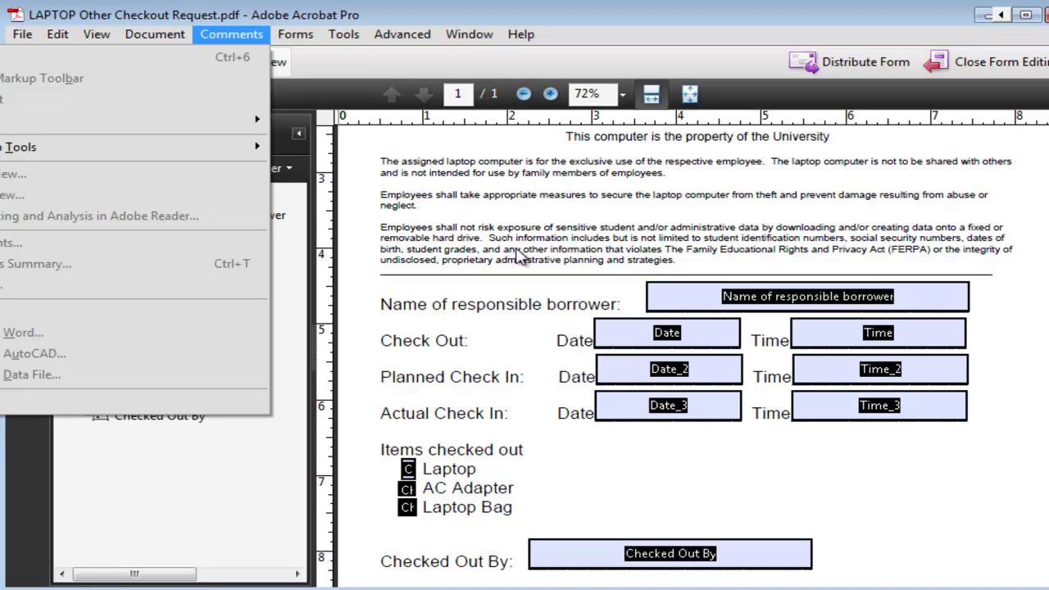
left_click(527, 365)
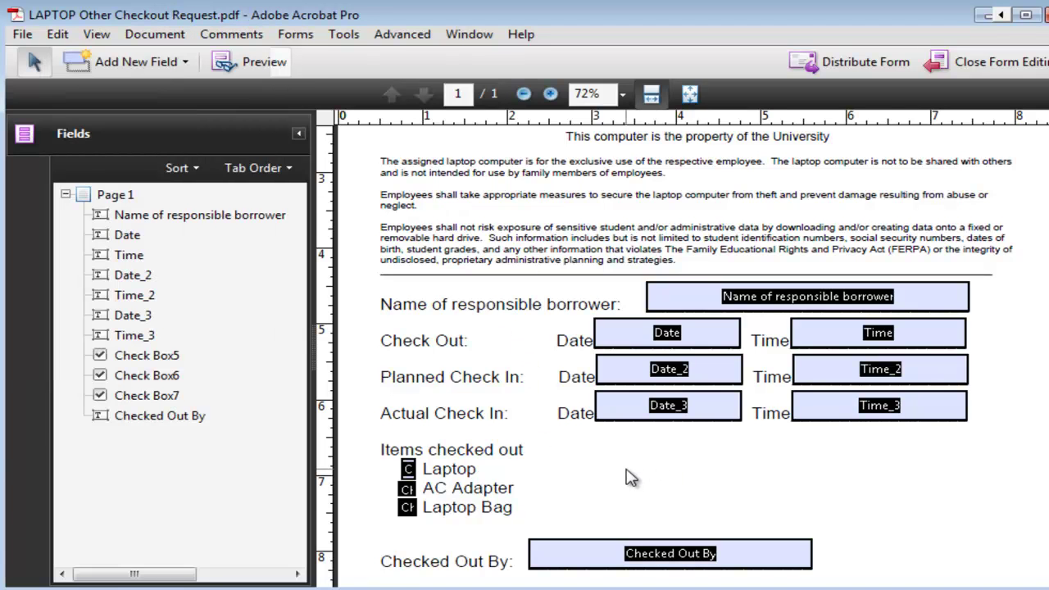
left_click(22, 34)
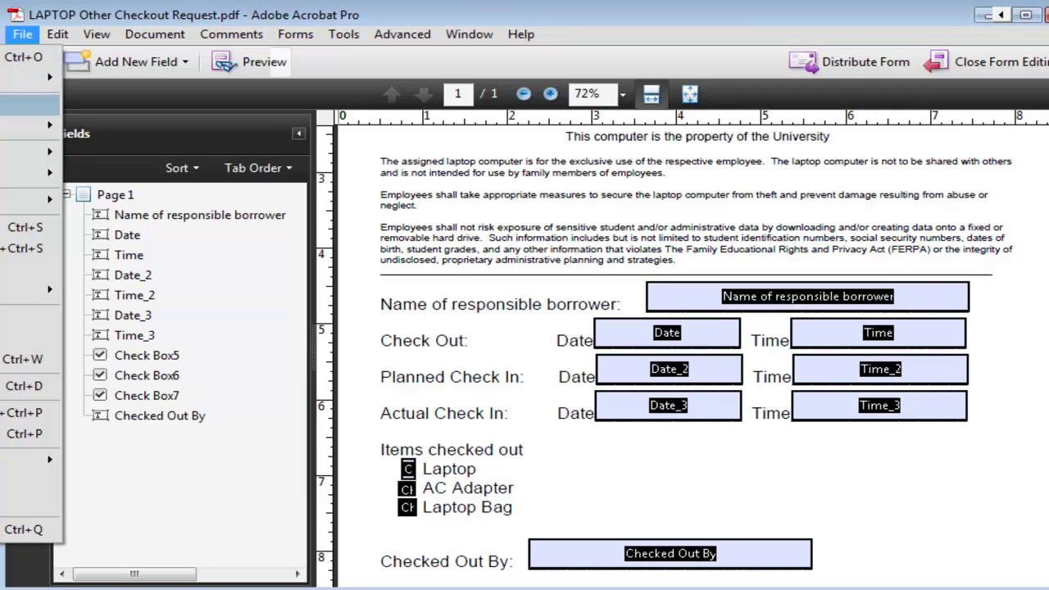
left_click(29, 153)
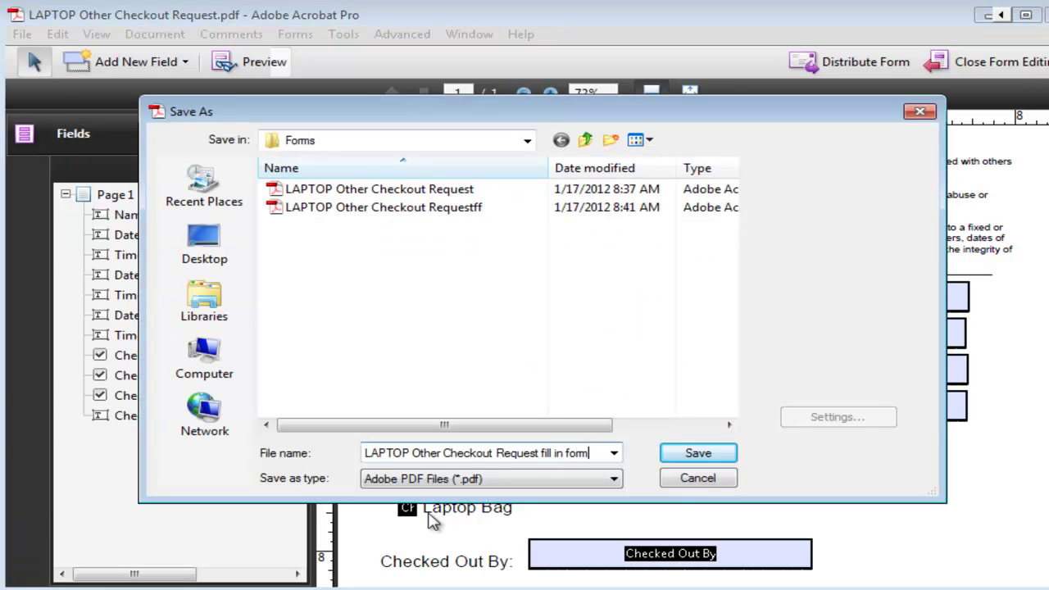
left_click(694, 456)
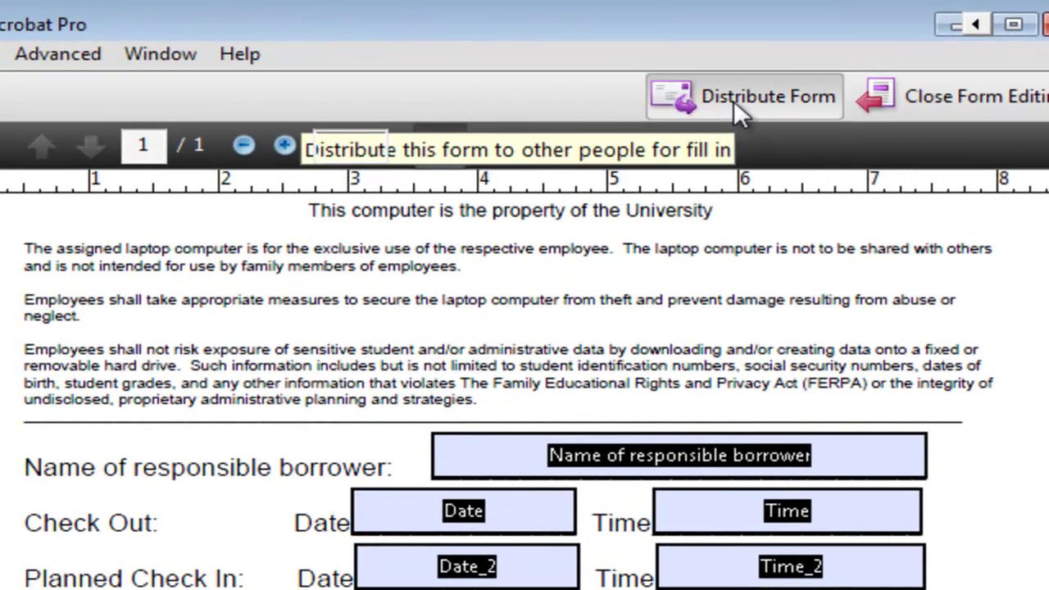
Launch Distribute Form to bring up the form distribution wizard.
left_click(845, 72)
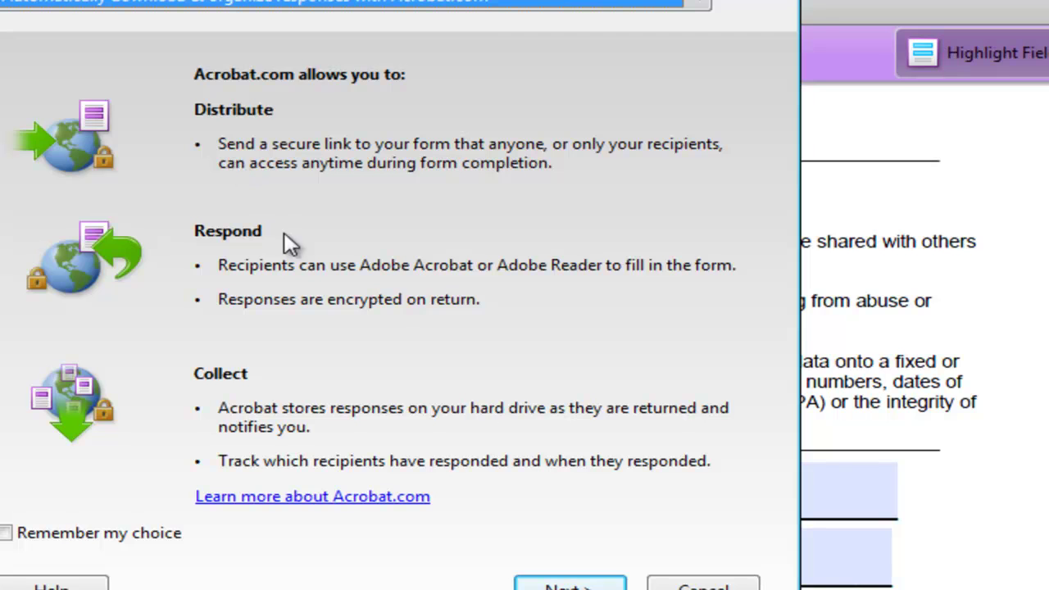
Cancel the distribution wizard and open the original LAPTOP Other Checkout Request.pdf from the Forms folder.
key("Escape")
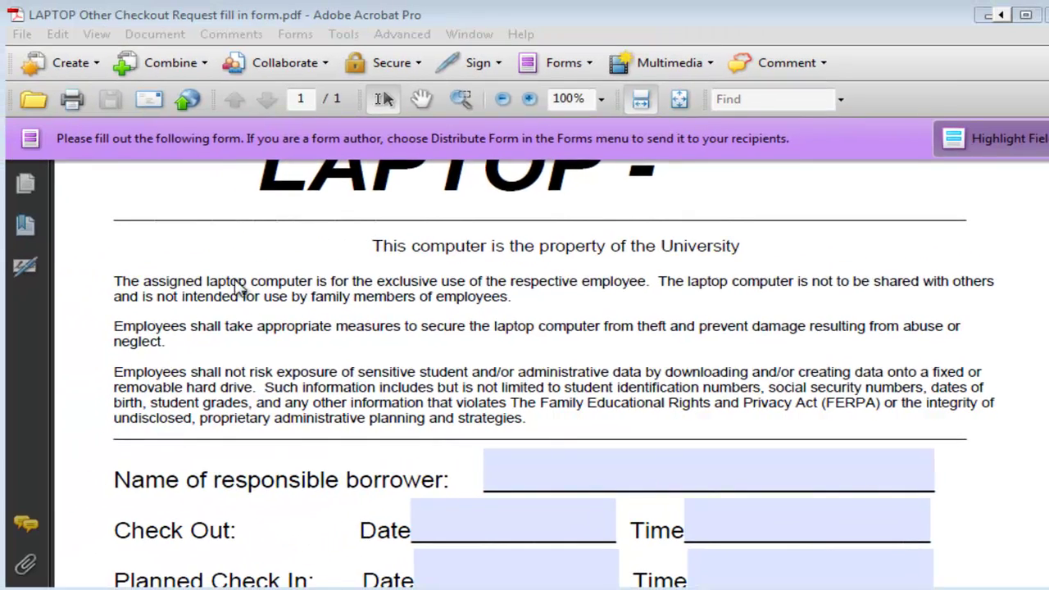
key("ctrl+o")
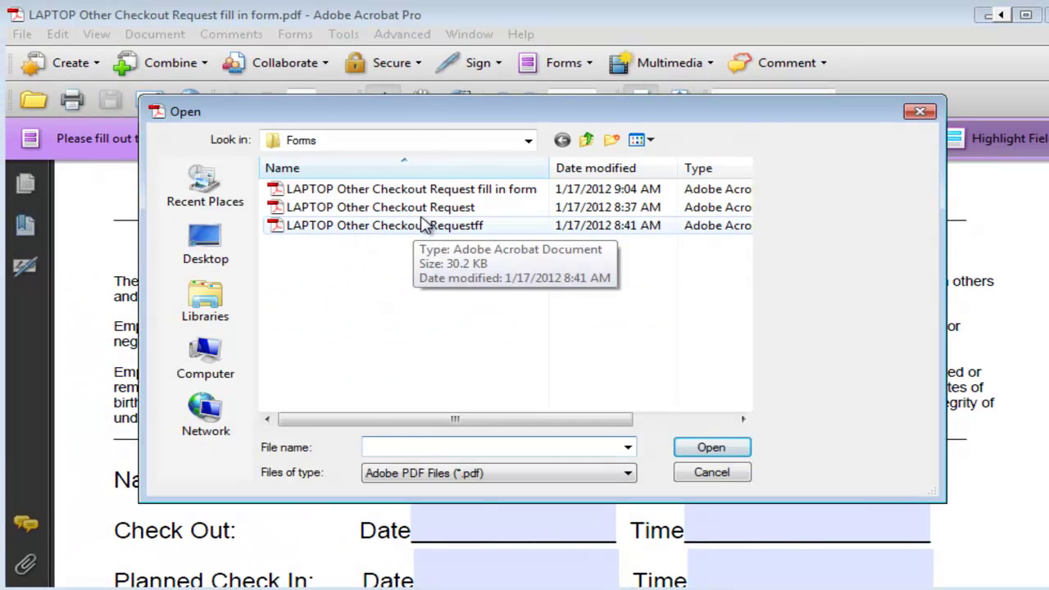
double_click(394, 207)
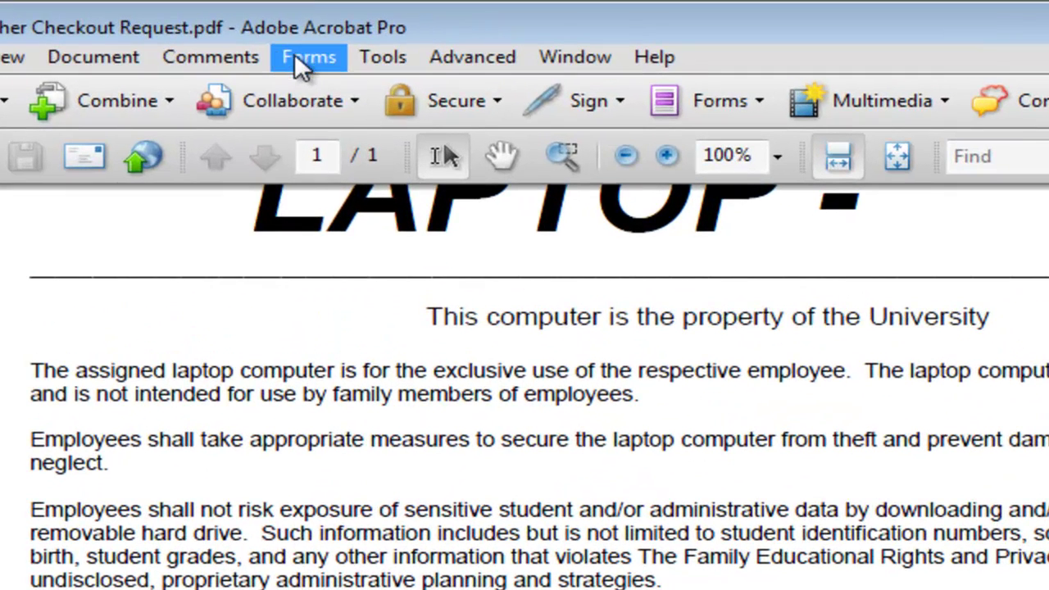
left_click(297, 59)
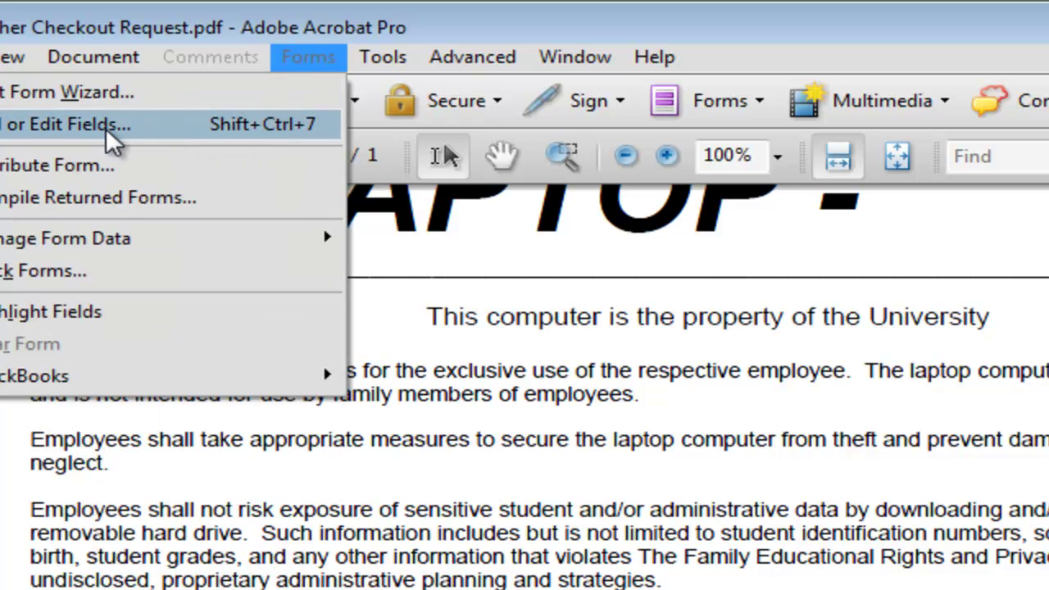
Auto-detect fields on the original PDF, discard them by leaving form editing, and restart Add or Edit Fields.
left_click(109, 129)
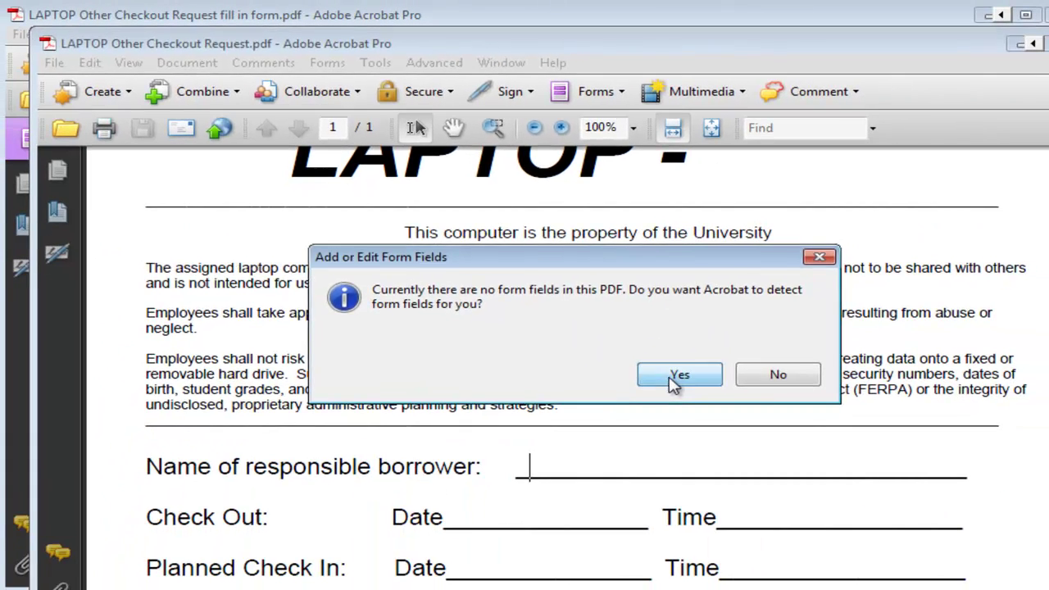
left_click(831, 543)
key("Return")
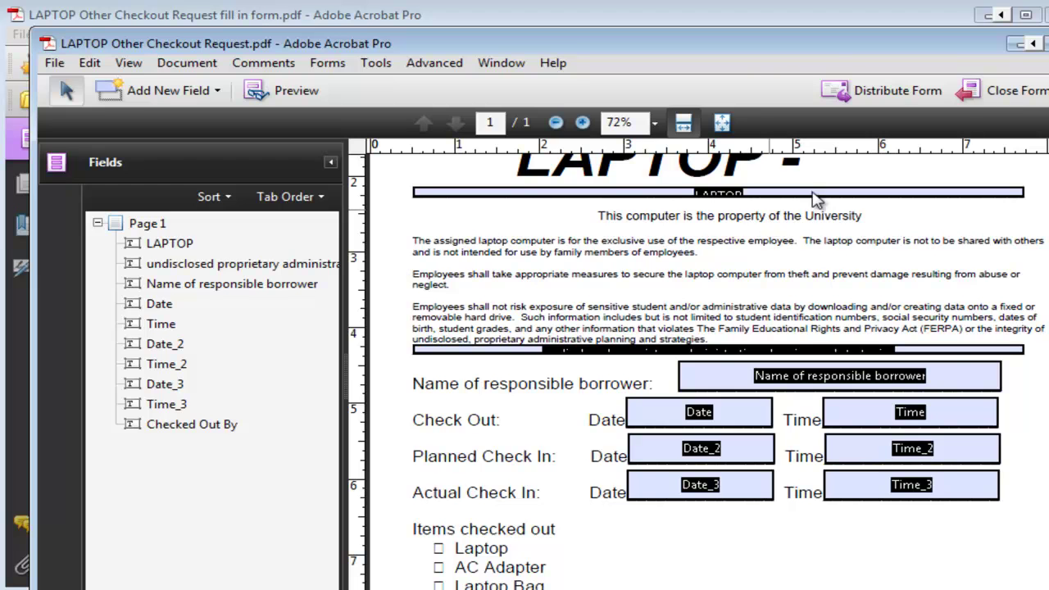
left_click(1018, 92)
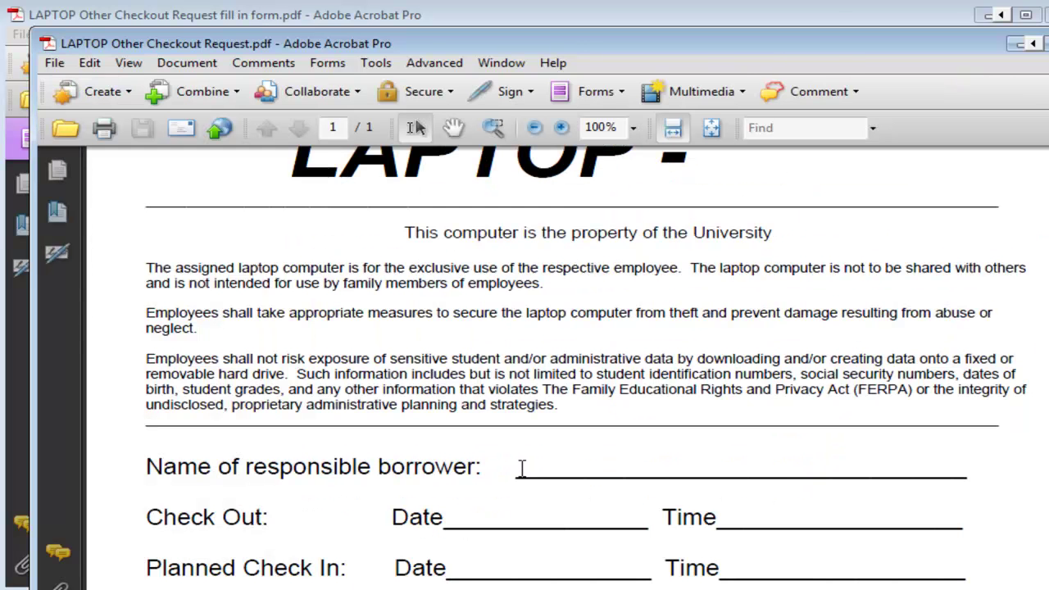
left_click(328, 64)
left_click(315, 107)
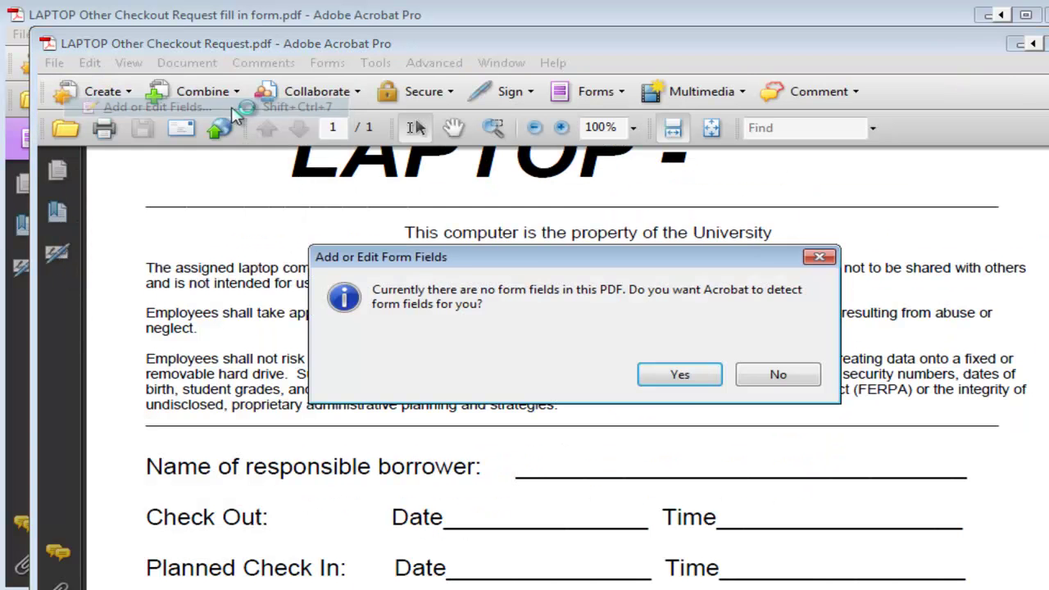
Decline auto-detection and draw text fields Text8 on the borrower line and Text9 on Check Out Date.
left_click(778, 375)
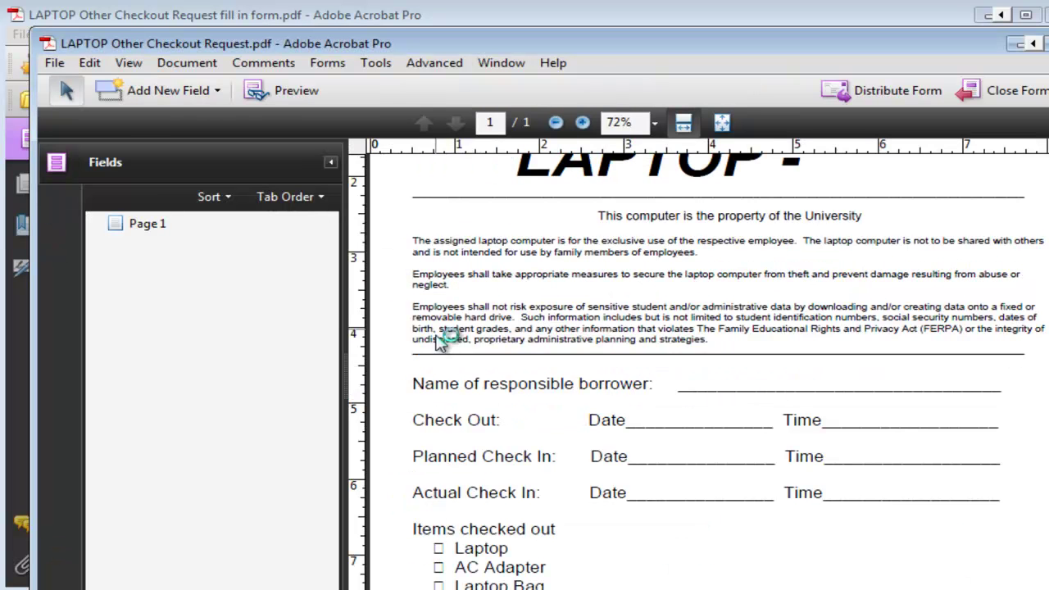
left_click(217, 92)
left_click(147, 120)
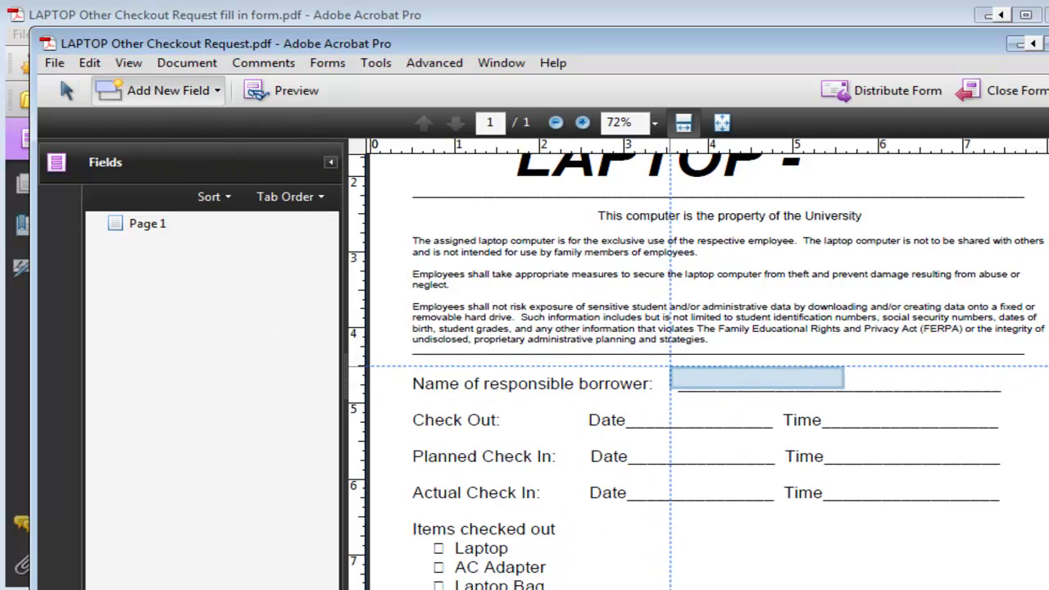
left_click_drag(679, 367, 1003, 393)
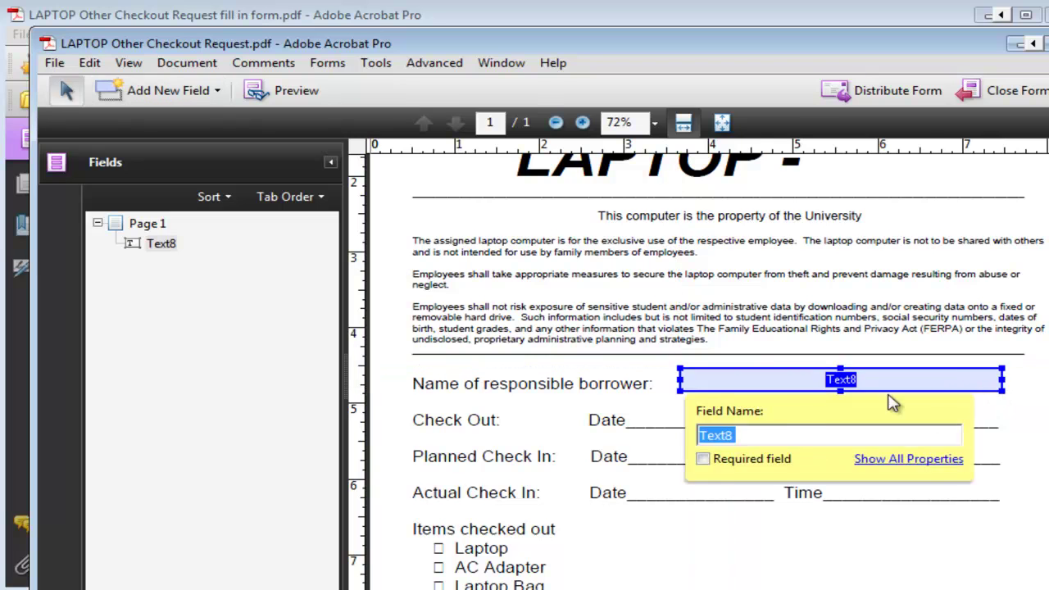
key("Return")
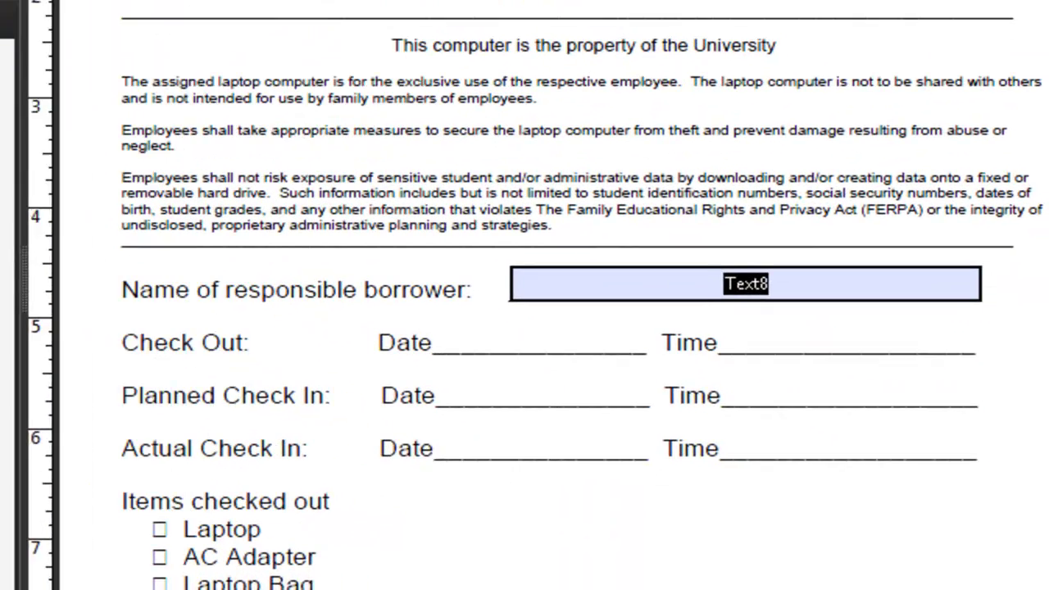
left_click_drag(630, 402, 767, 427)
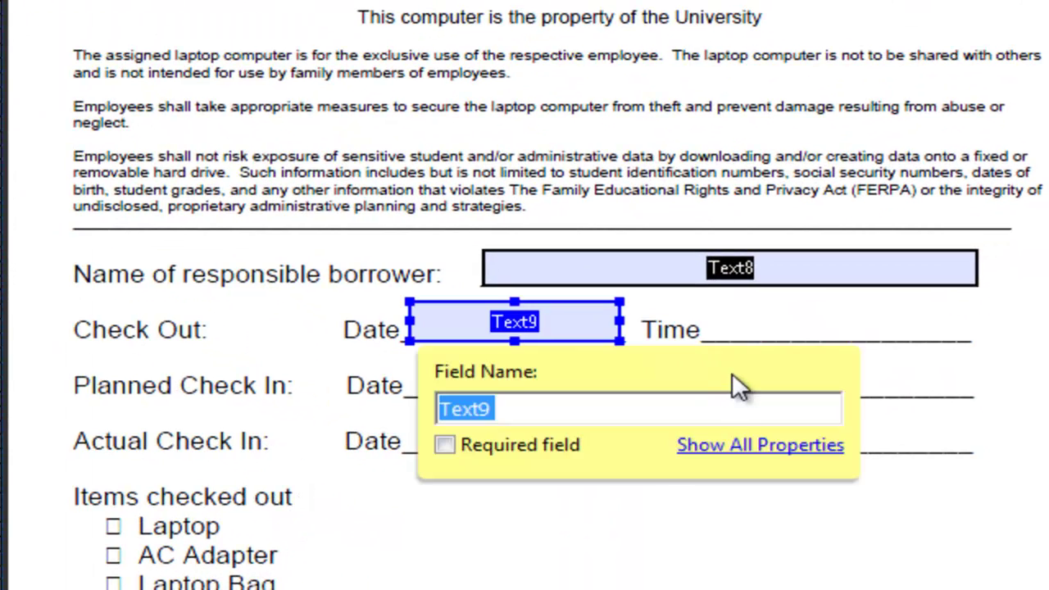
left_click(515, 304)
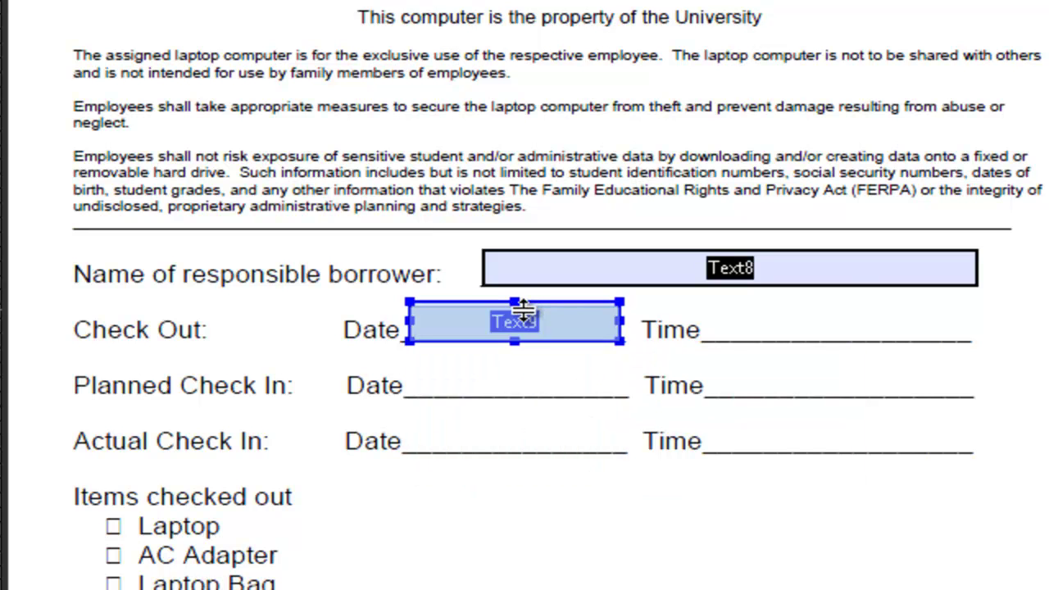
left_click(743, 323)
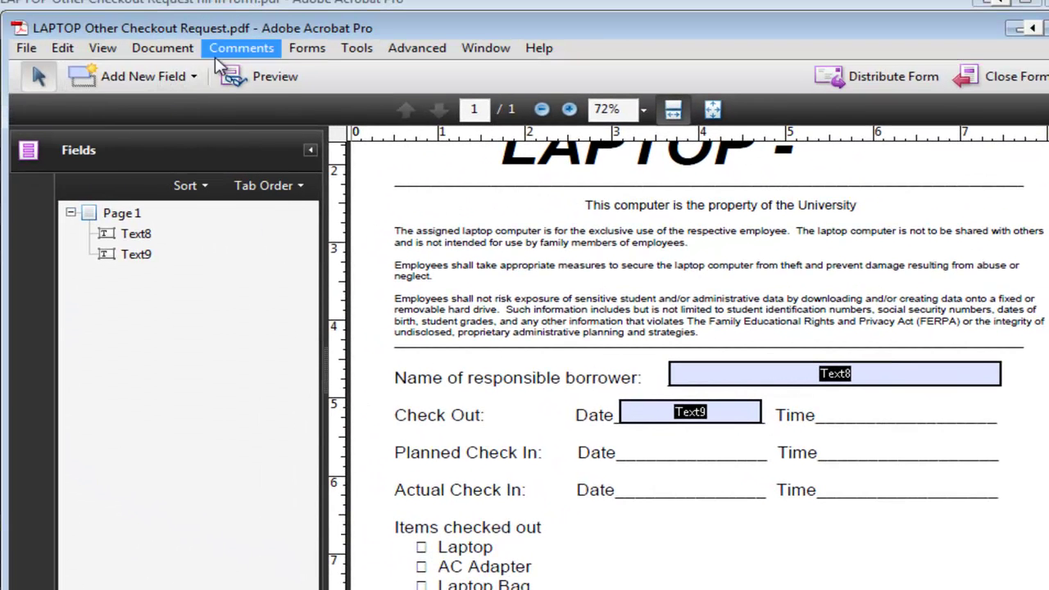
Place check box Check Box10 on the Laptop item's box in the original form.
left_click(193, 78)
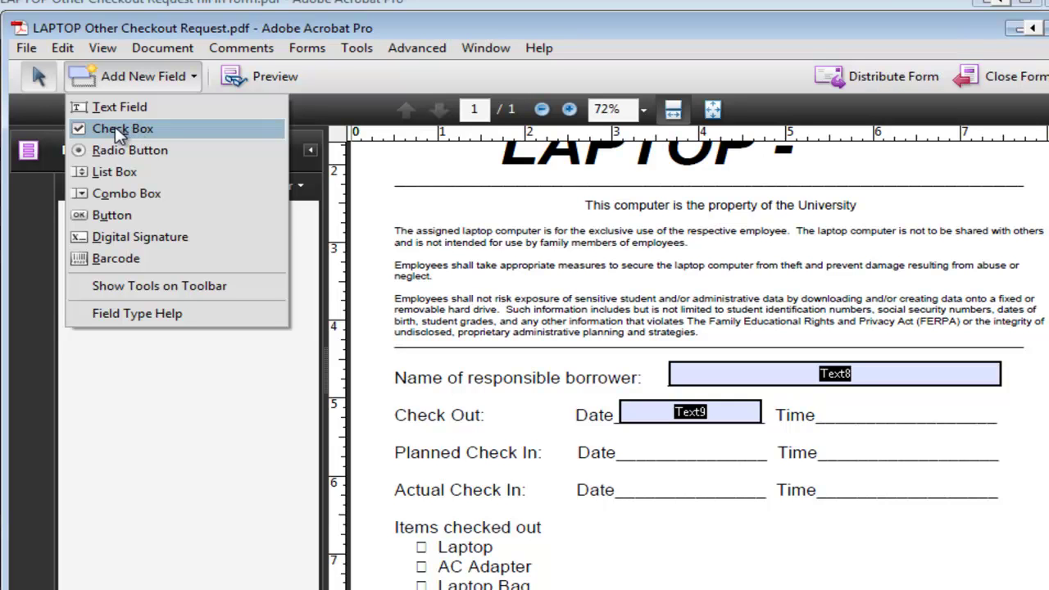
left_click(115, 106)
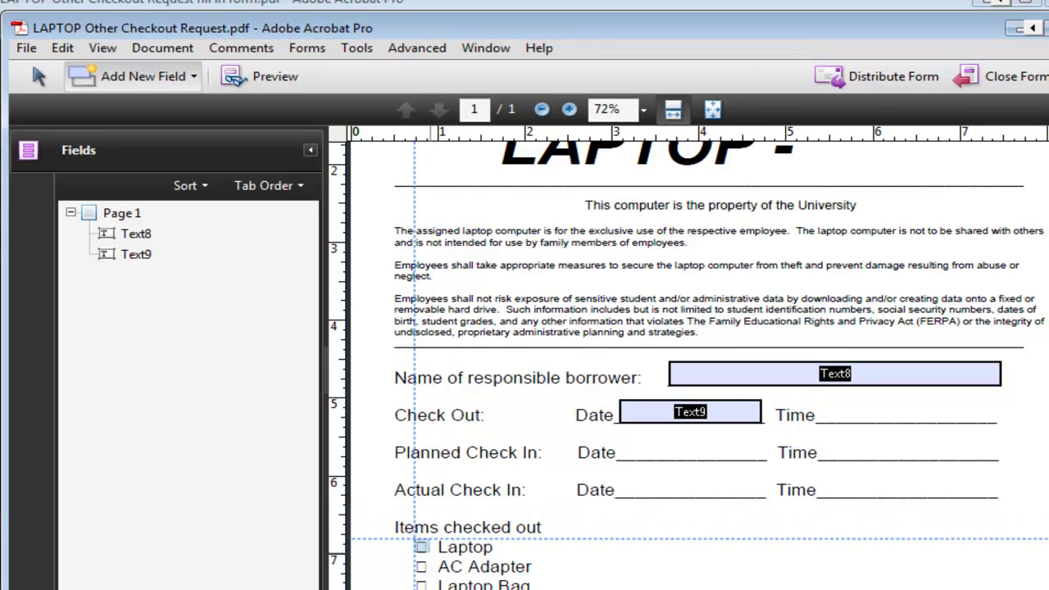
left_click(421, 546)
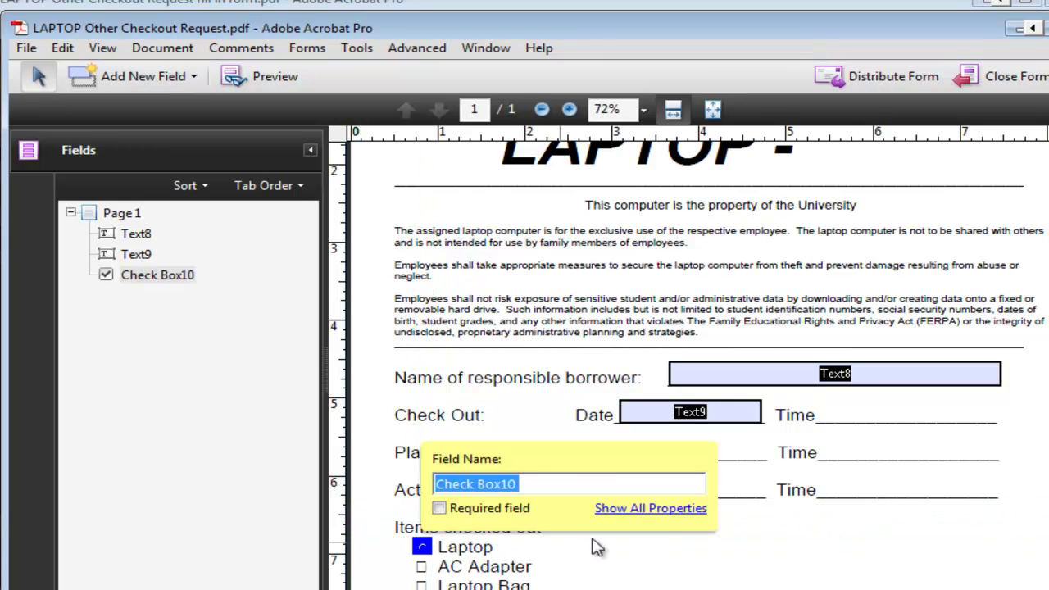
left_click(877, 560)
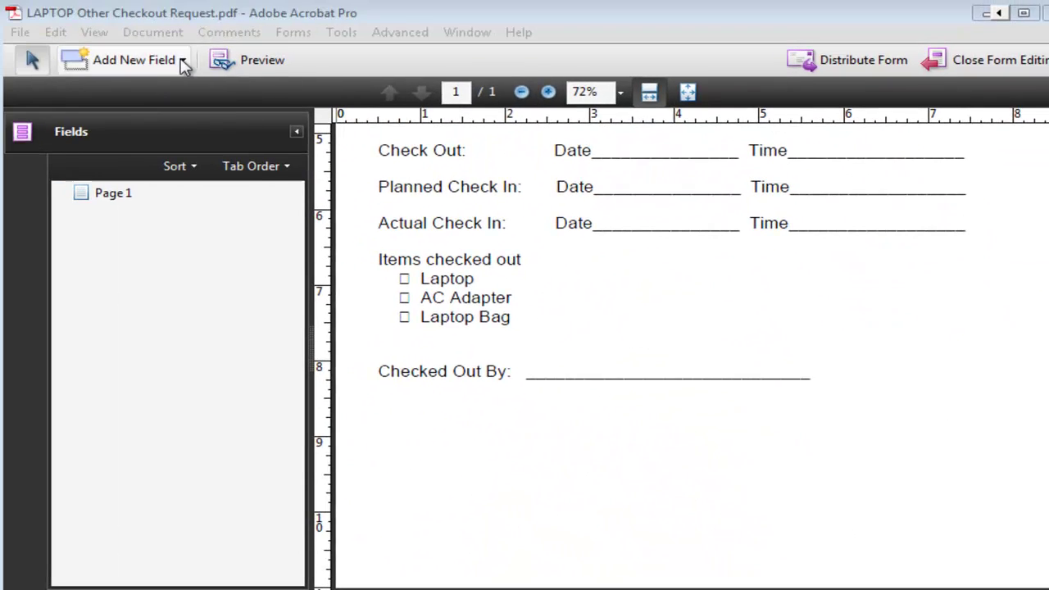
Draw a large text field, Text1, to the right of the Items checked out list.
left_click(183, 62)
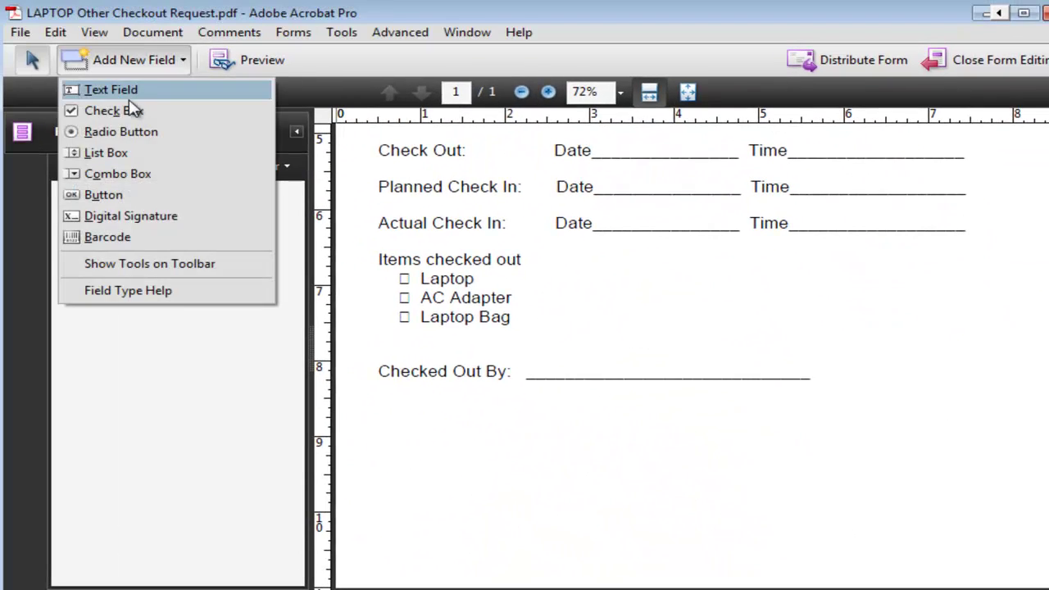
left_click(118, 90)
left_click_drag(571, 257, 1041, 377)
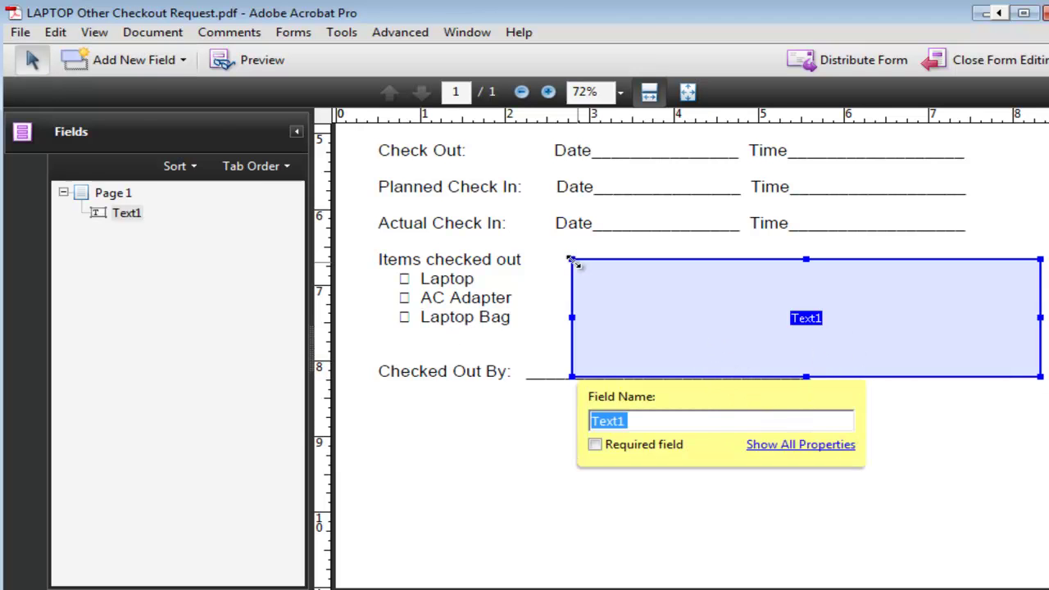
left_click(184, 60)
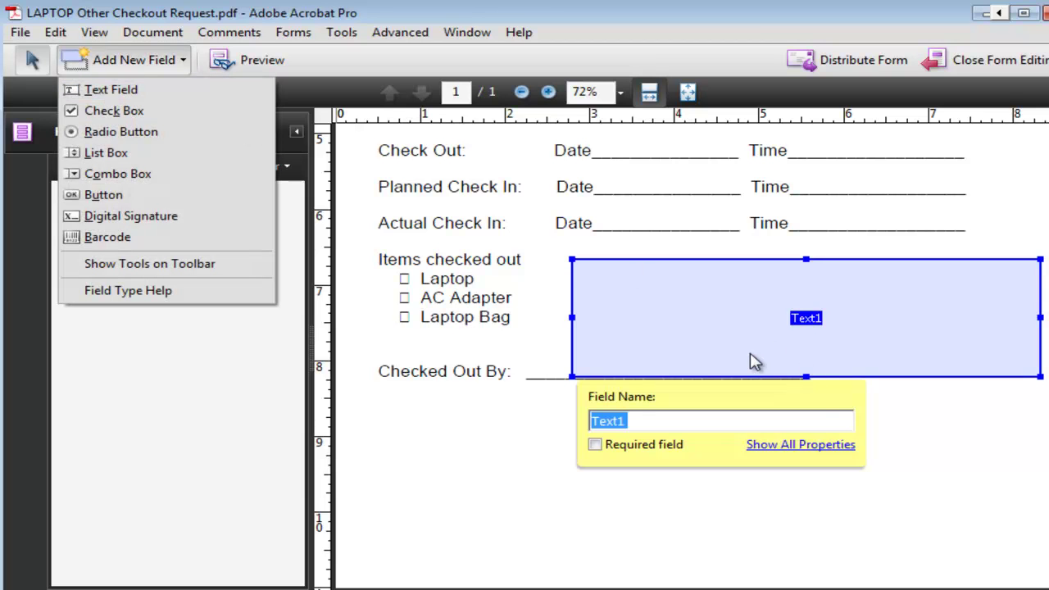
left_click(916, 431)
Turn on Multi-line in Text1's Properties under the Options settings.
left_click(740, 339)
right_click(740, 340)
left_click(767, 353)
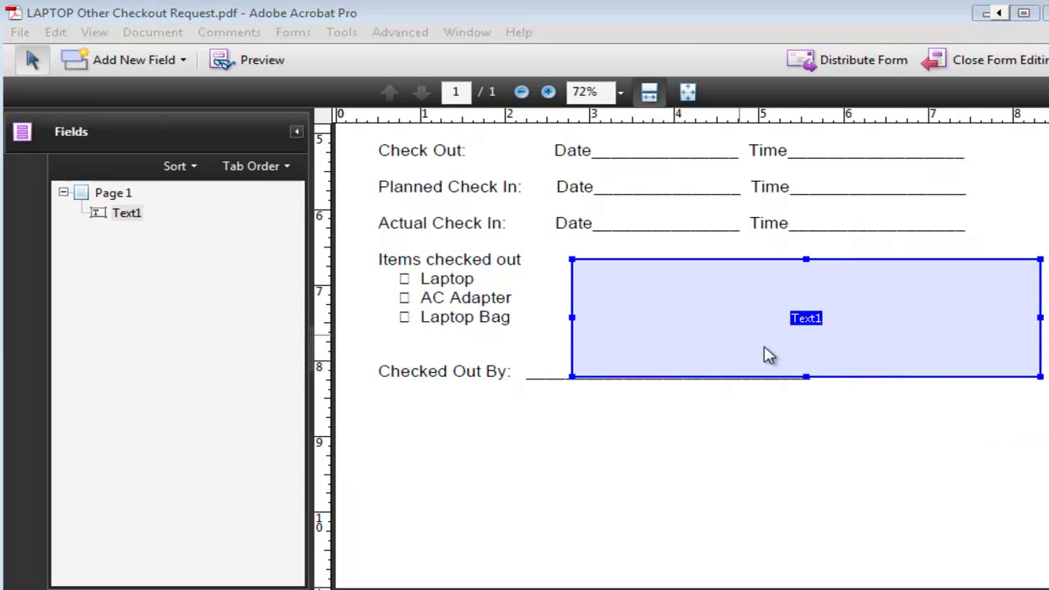
left_click(350, 83)
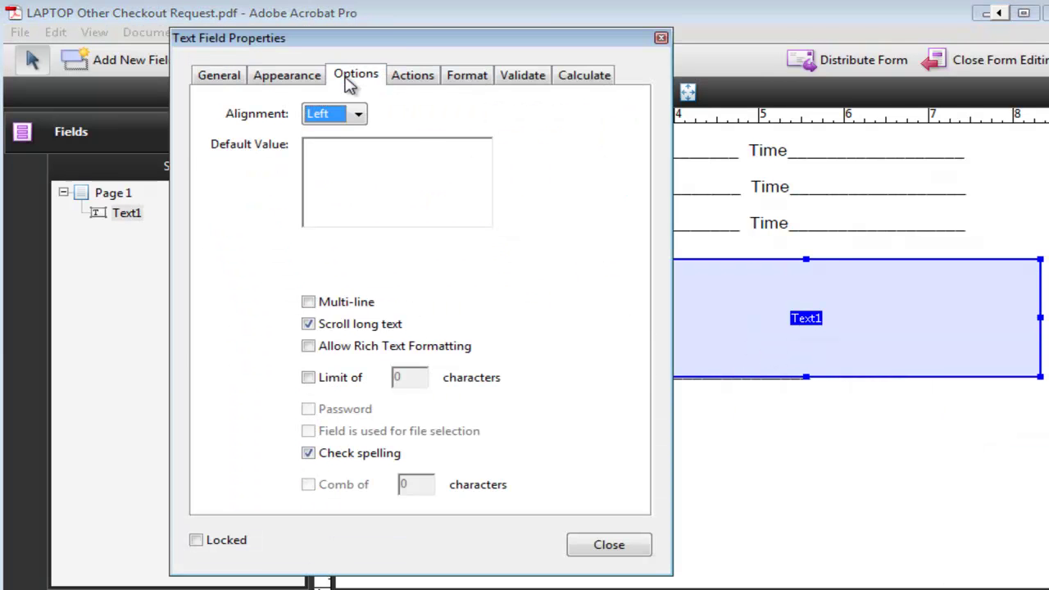
left_click(308, 303)
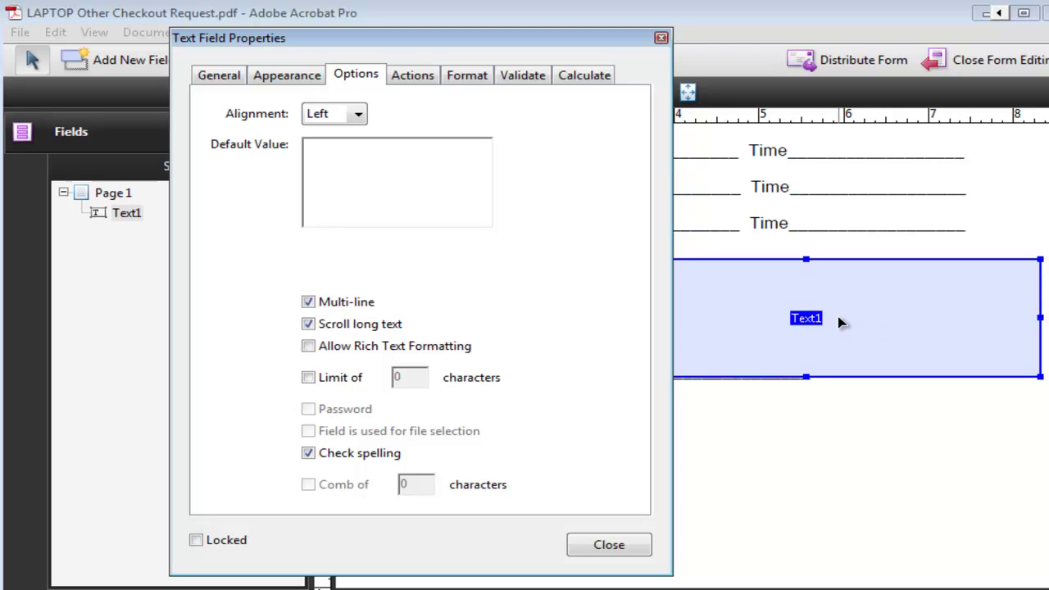
left_click(628, 550)
left_click(135, 60)
Add a Text2 text field on the Check Out date line and a Check Box3 field over Laptop.
left_click(123, 89)
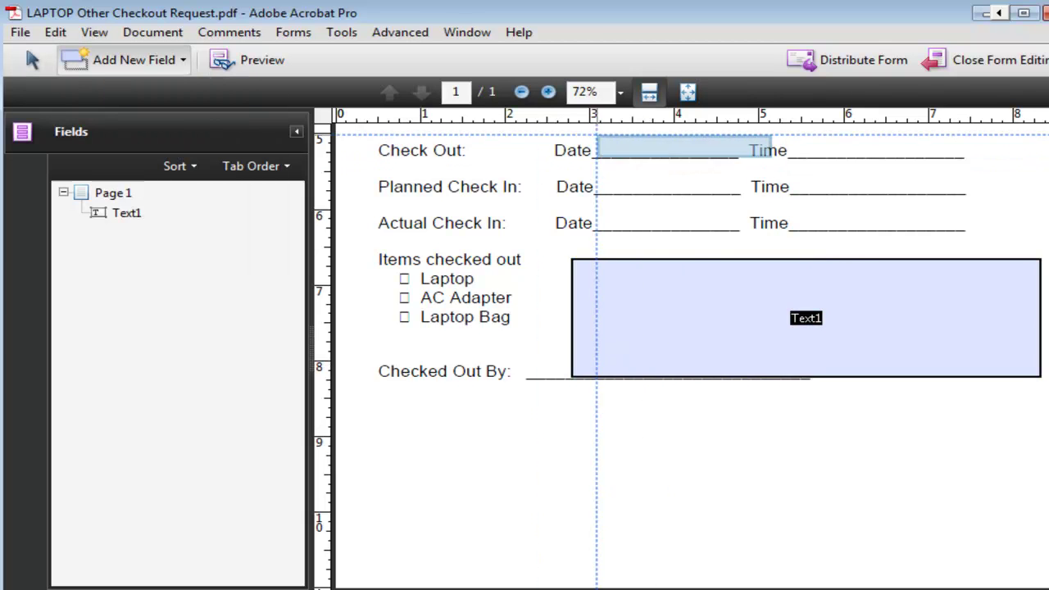
left_click_drag(598, 137, 739, 159)
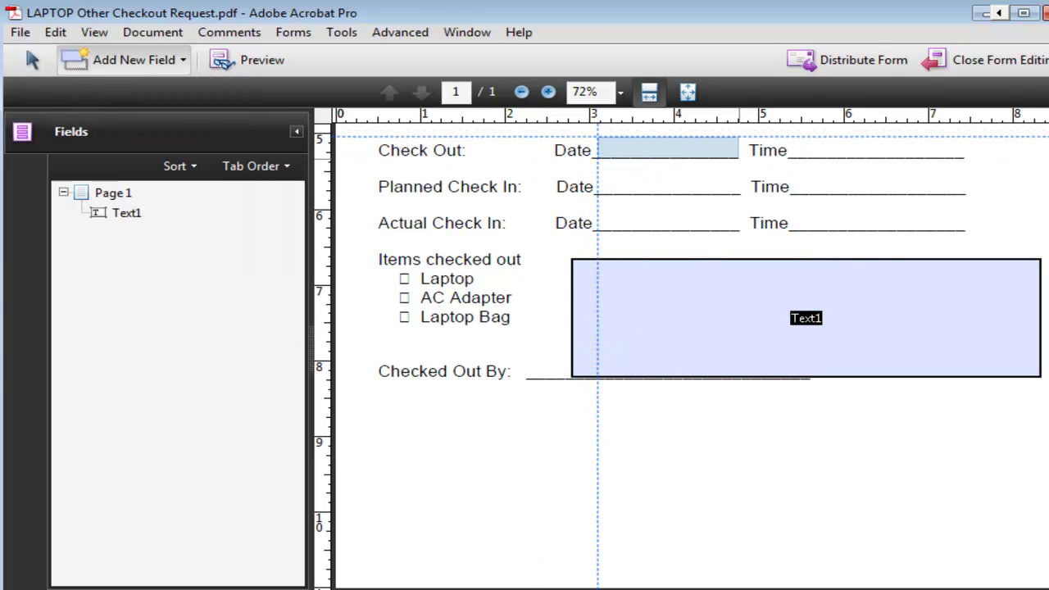
left_click(183, 64)
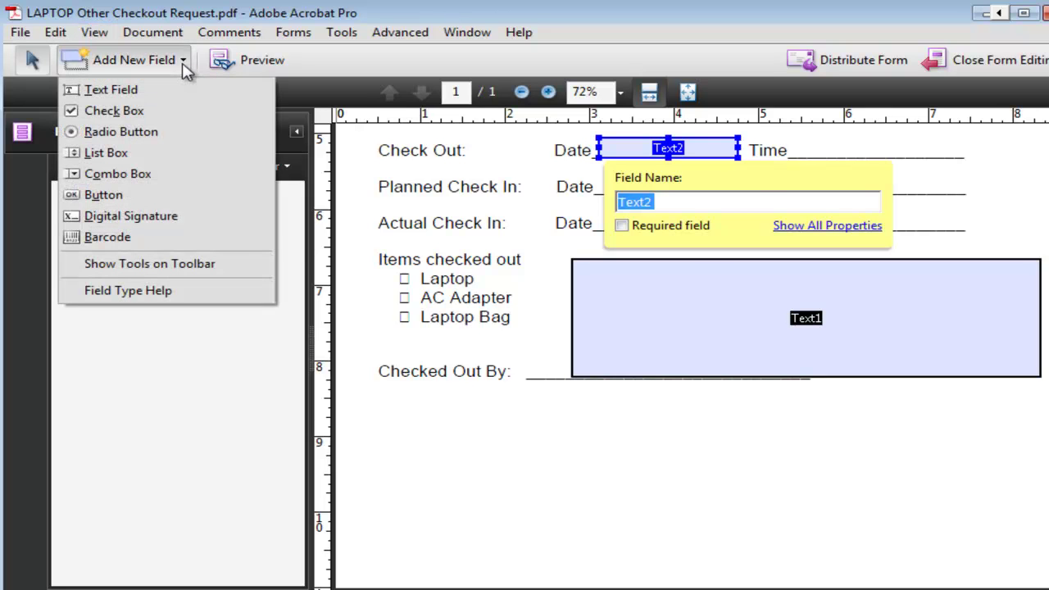
left_click(137, 112)
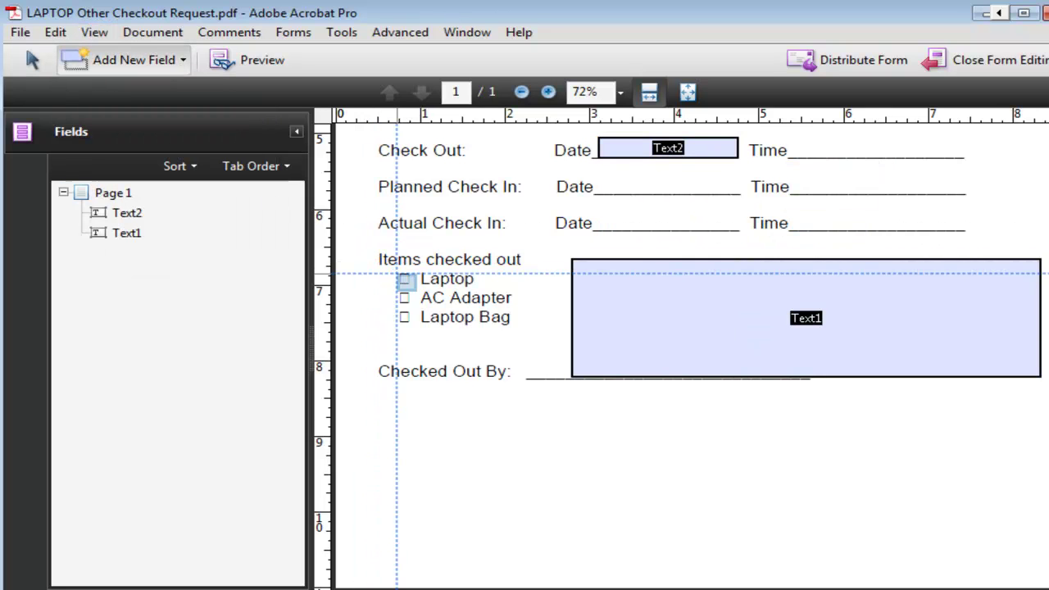
mouse_move(396, 268)
left_mouse_down()
mouse_move(421, 295)
mouse_move(416, 288)
left_mouse_up()
left_click(840, 456)
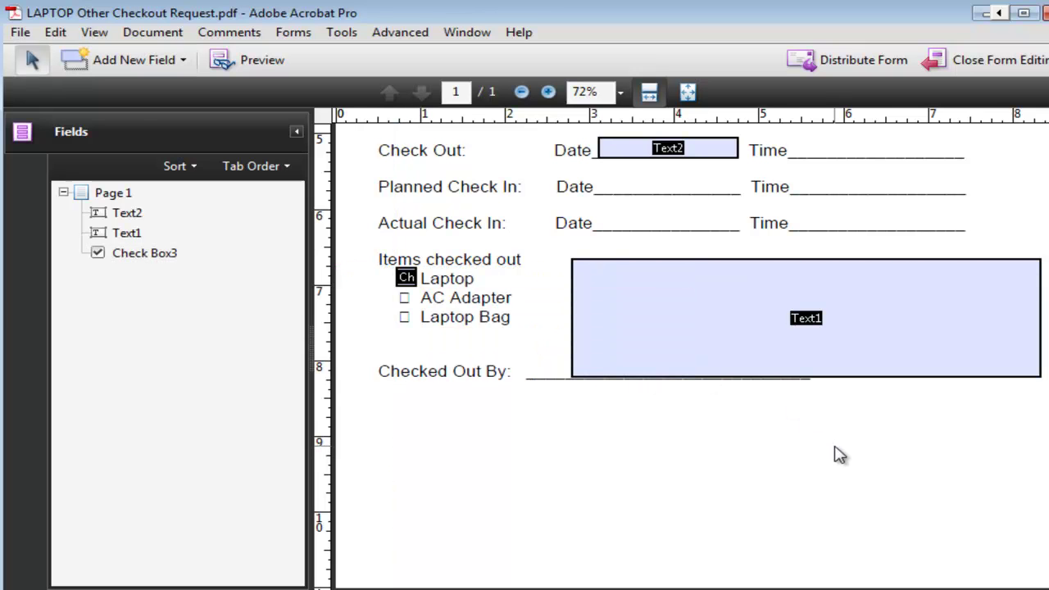
left_click(12, 37)
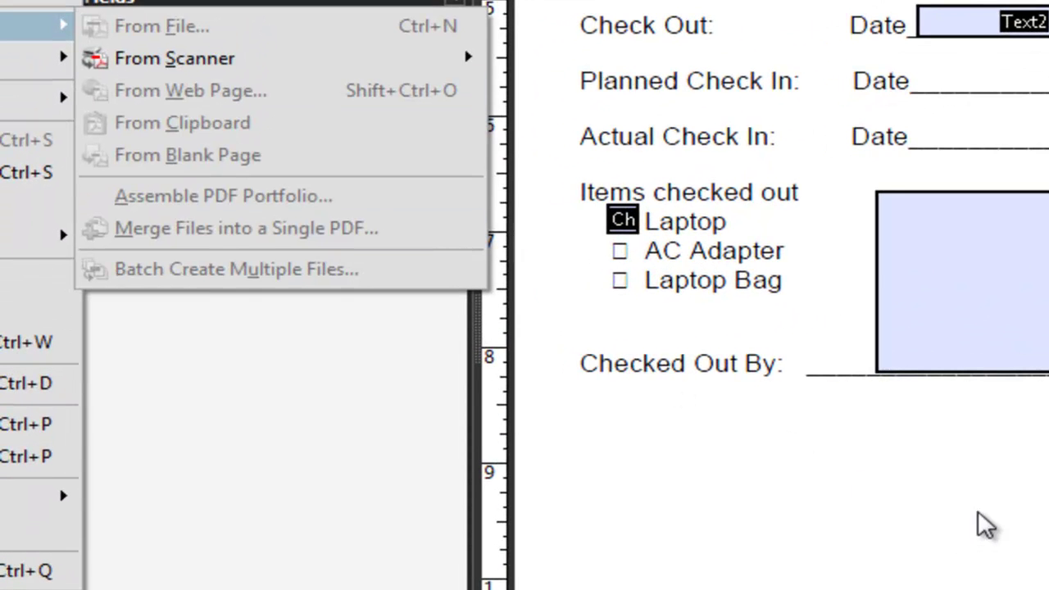
left_click(873, 509)
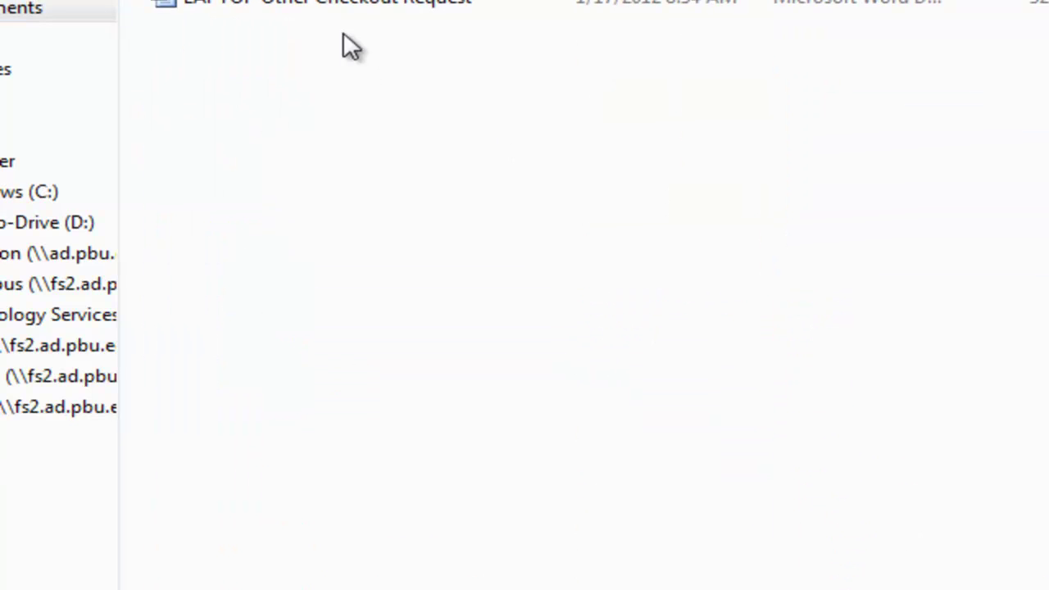
Open LAPTOP Other Checkout Request.pdf from the Forms folder in Adobe Reader and scroll down.
double_click(234, 95)
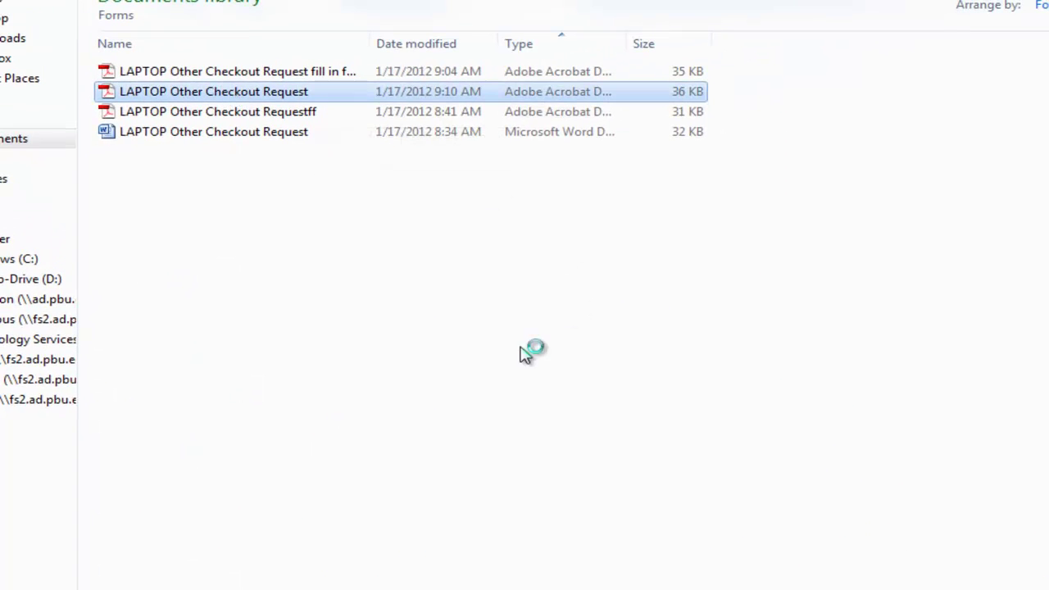
scroll(697, 395, "down", 3)
scroll(622, 468, "down", 5)
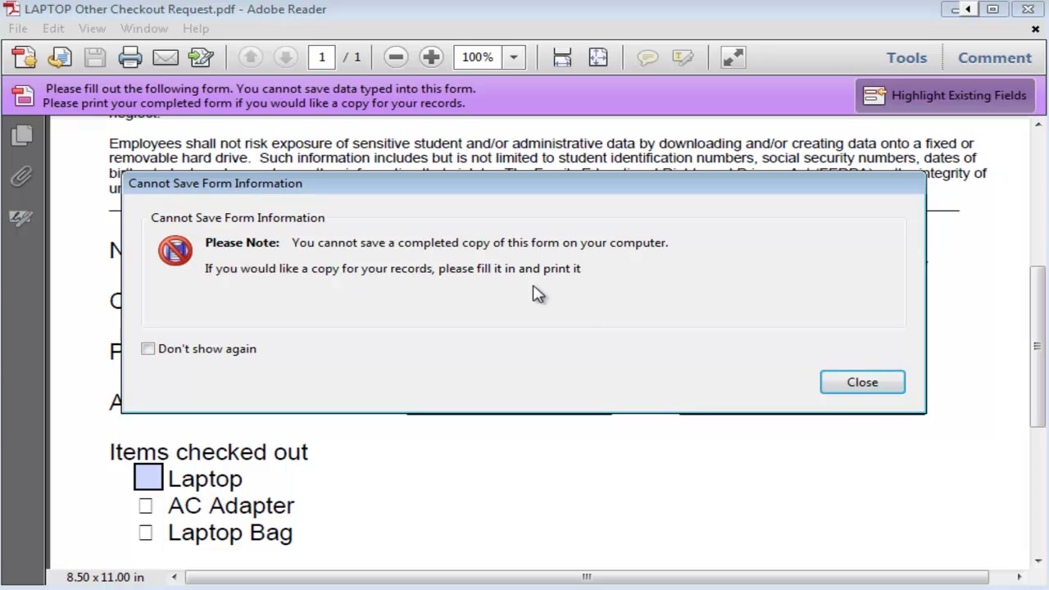
Close the cannot-save notice and type four lines of test text into the comment field.
left_click(887, 385)
type("dfgdgdfgdfg dfgfdgfdgdgdfg")
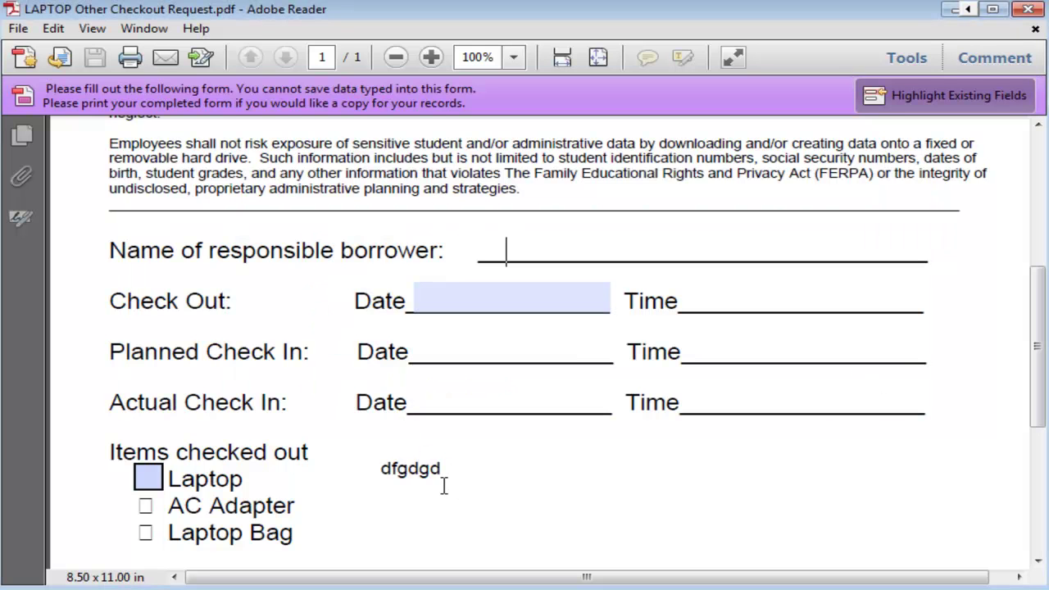
key("Return")
type("dfgfdgdfgdf")
key("Return")
type("gfd")
key("Return")
type("gdf gf")
type("ddfgdgdfgdfgfdgdfgfdgdf")
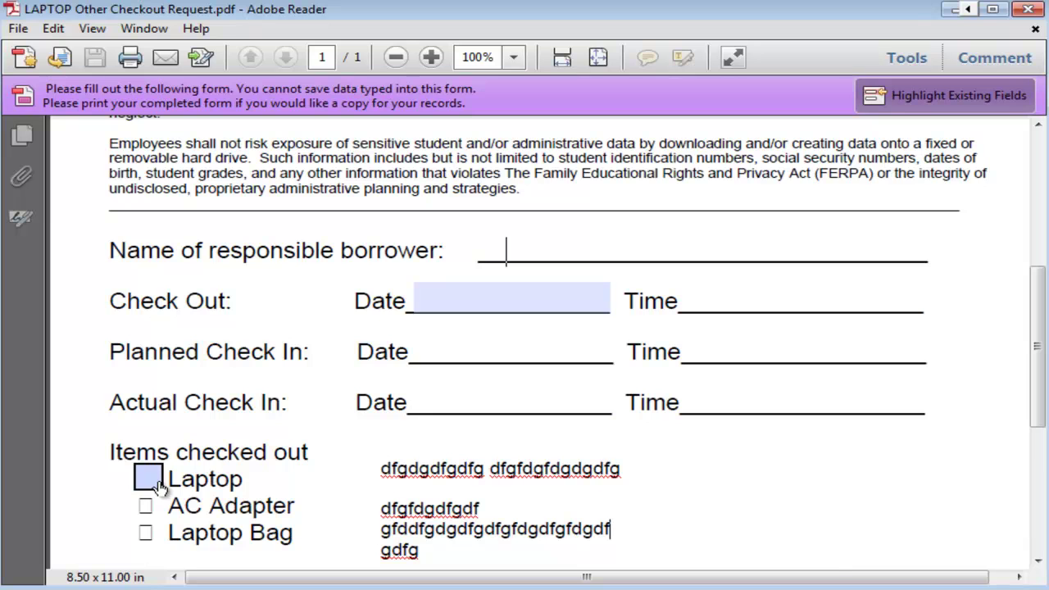
Tick the Laptop check box and enter test text in the Check Out date field.
left_click(149, 479)
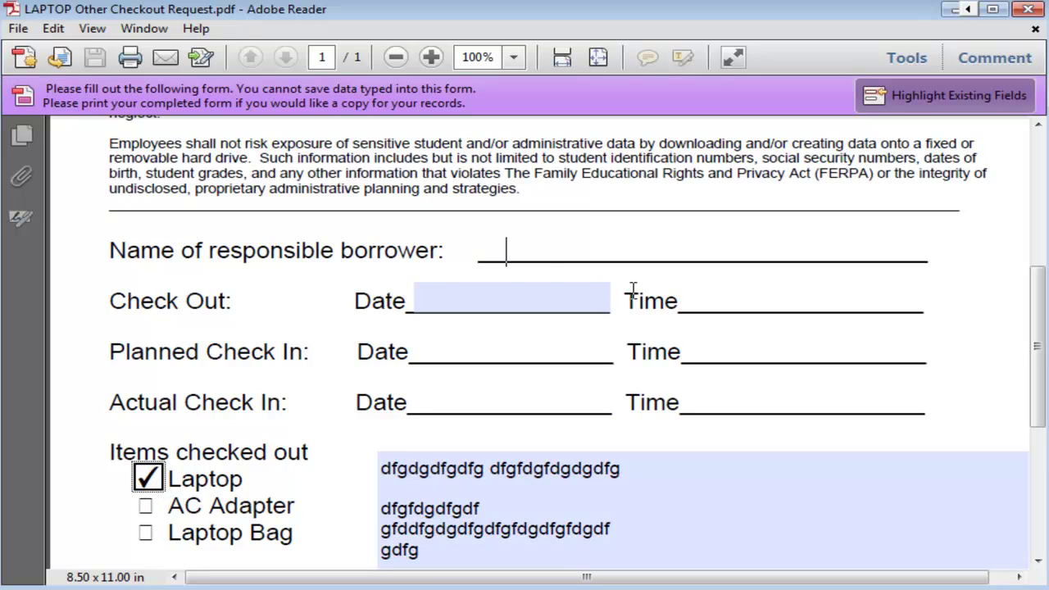
left_click(490, 298)
type("dfgfdggdfg")
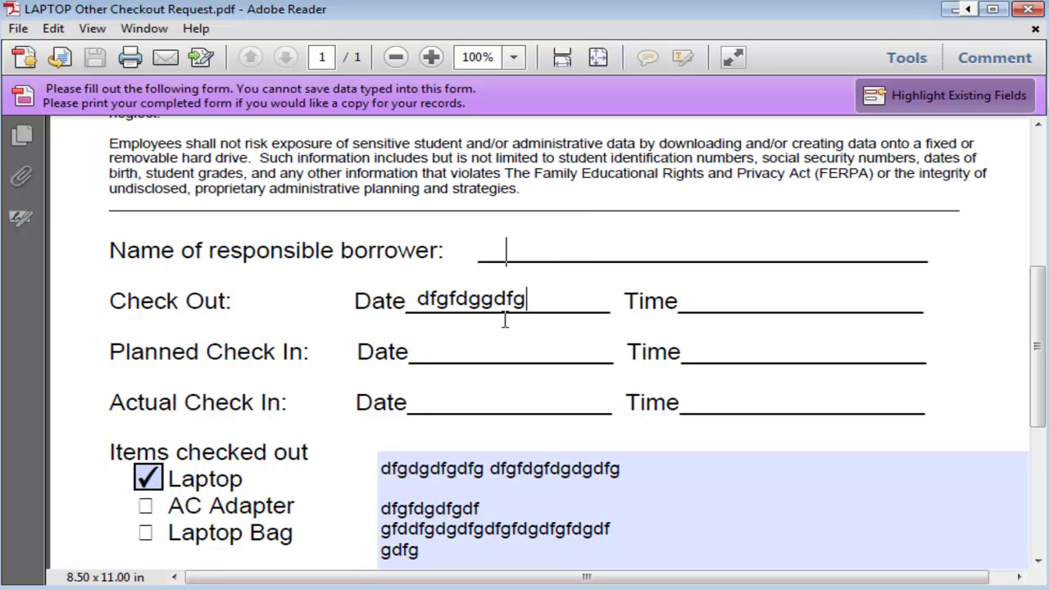